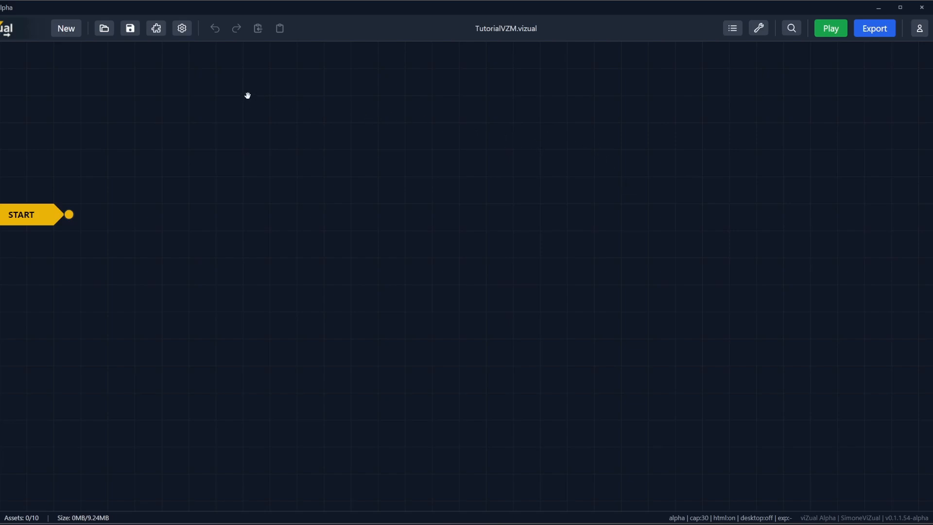
- Enable the VZMotion module in the project's module settings and apply the change
left_click(155, 29)
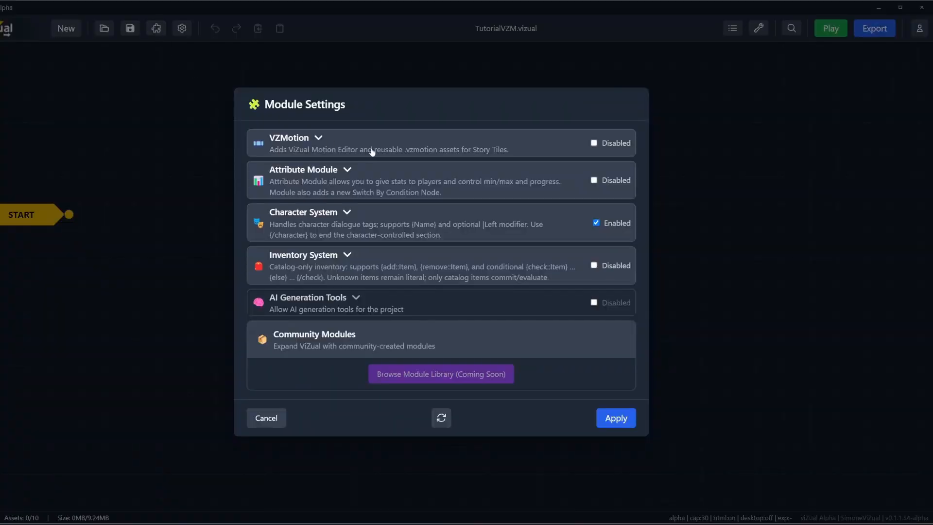
left_click(594, 143)
left_click(616, 417)
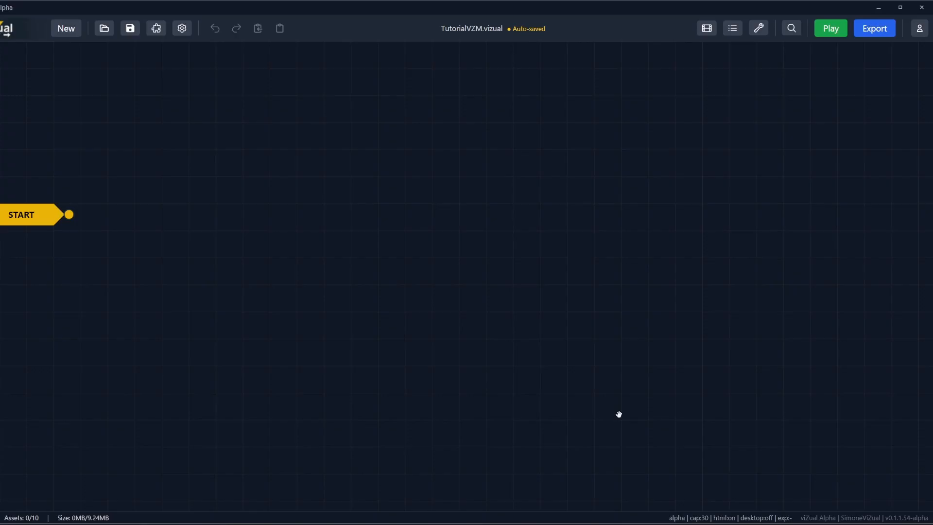
- Open the motion editor and create a new motion file named Tutorial
left_click(706, 29)
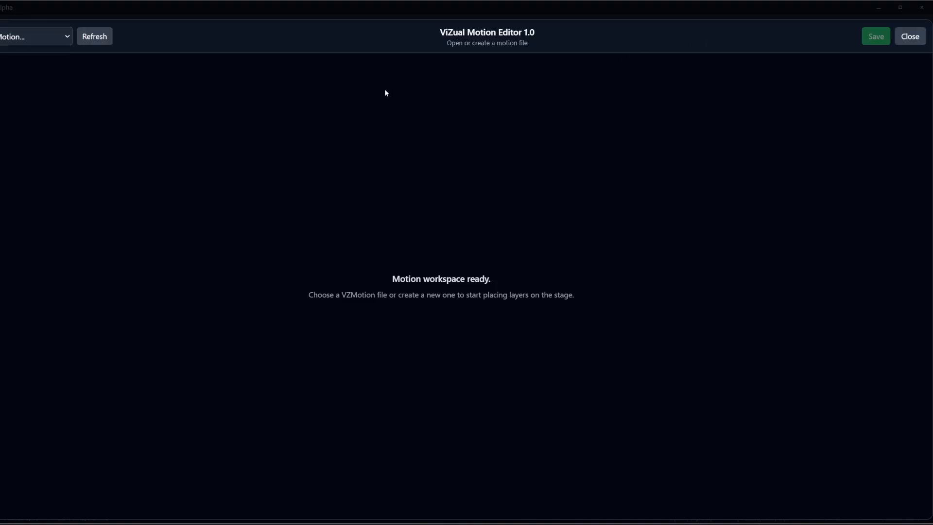
left_click(39, 36)
left_click(40, 36)
left_click(39, 35)
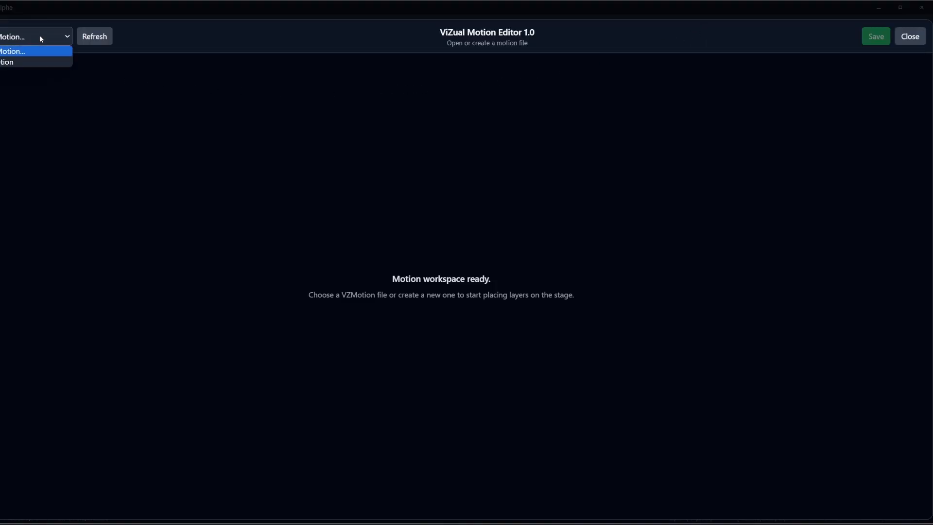
left_click(40, 36)
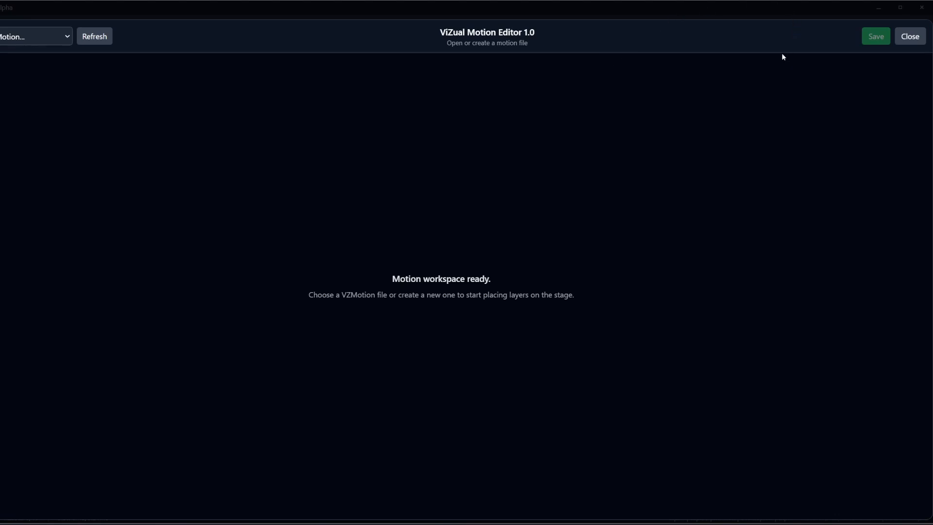
left_click(23, 34)
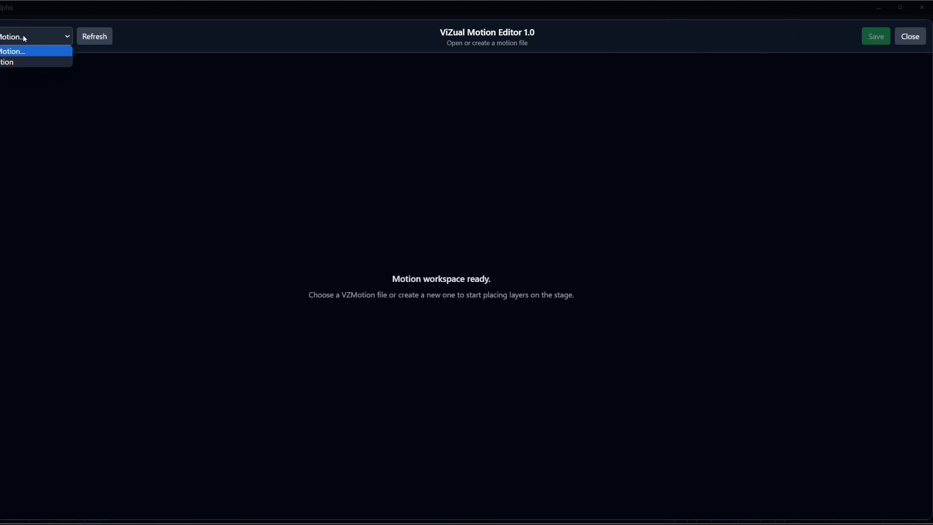
left_click(10, 62)
key("ctrl+a")
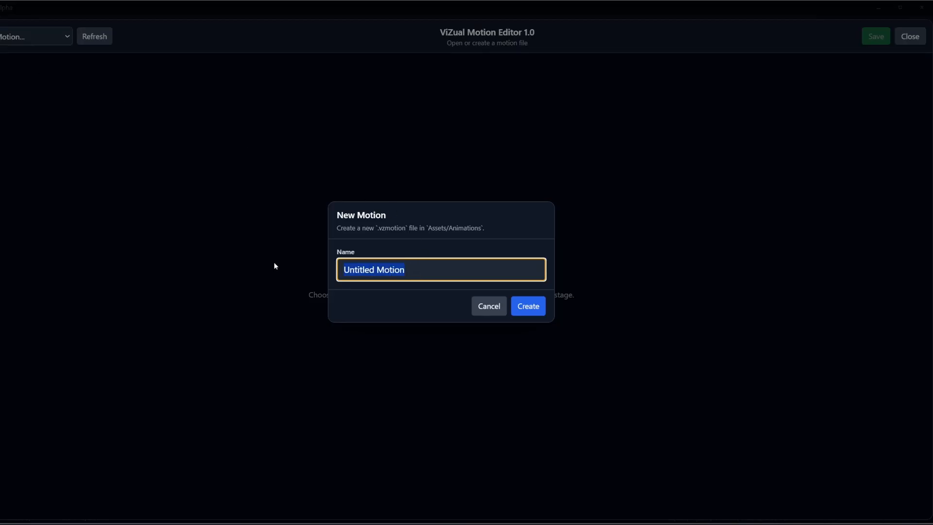
type("Tutorial")
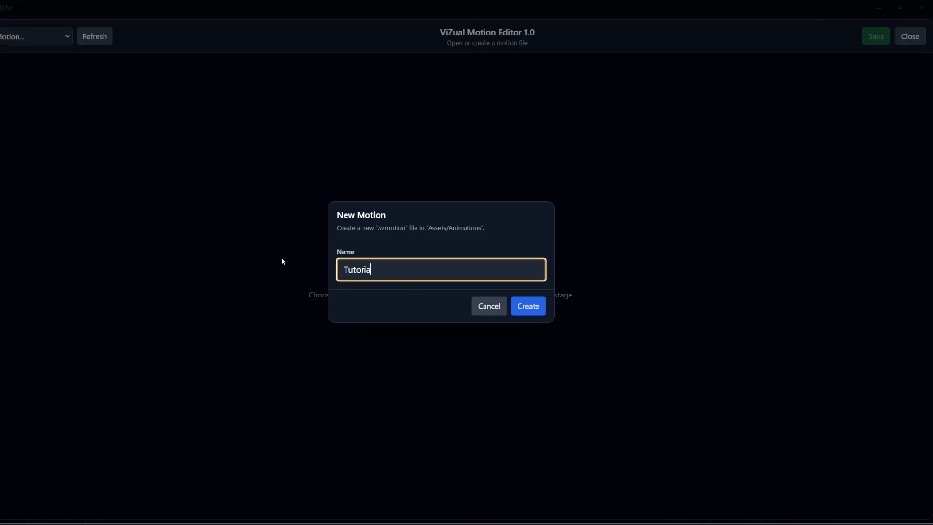
left_click(529, 306)
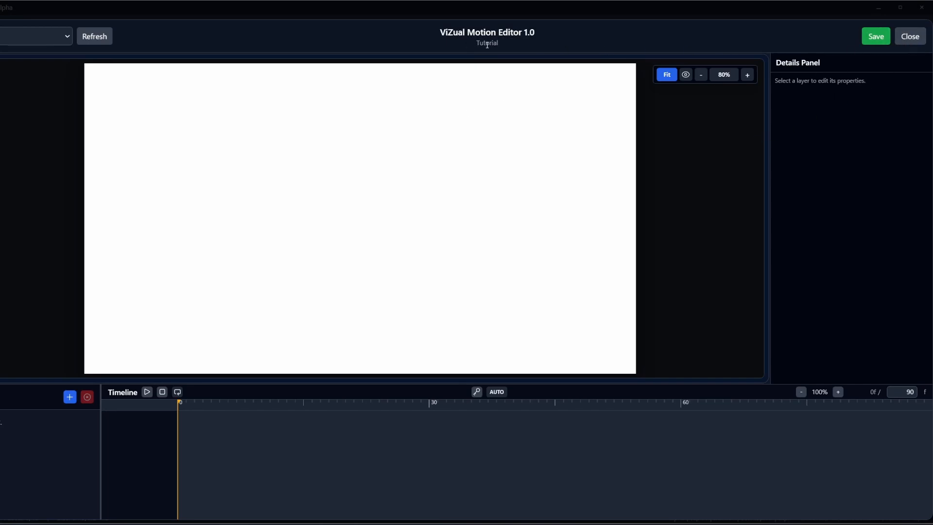
- Check the project's Assets folder through the Asset Browser for the Tutorial.vzmotion file in Animations
left_click(911, 36)
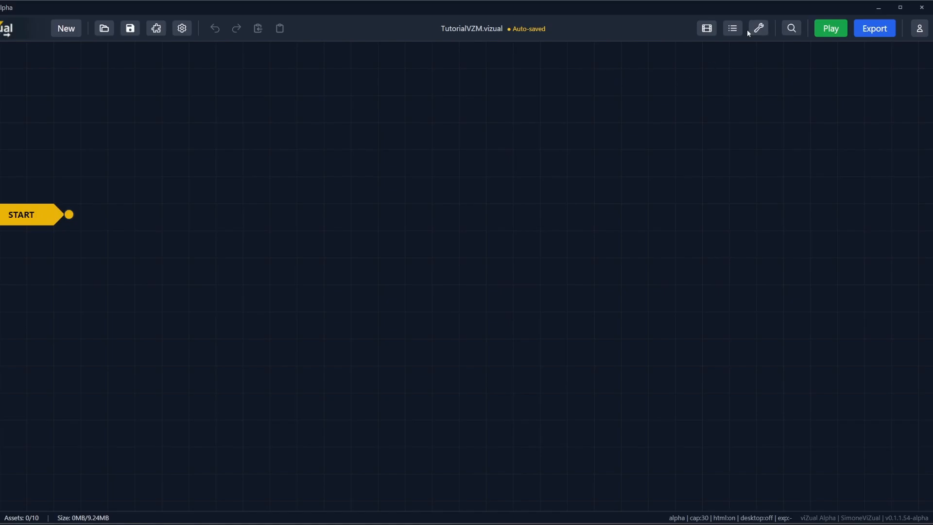
left_click(732, 28)
left_click(670, 86)
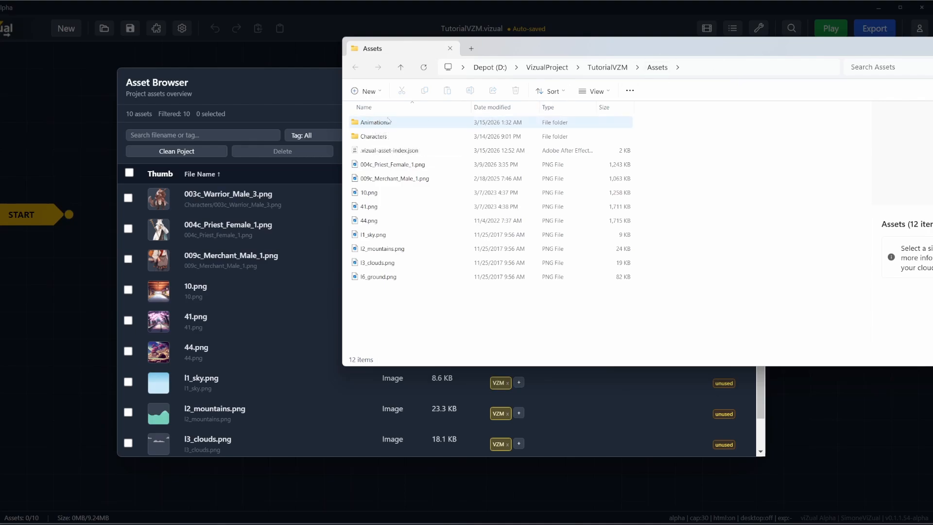
double_click(362, 122)
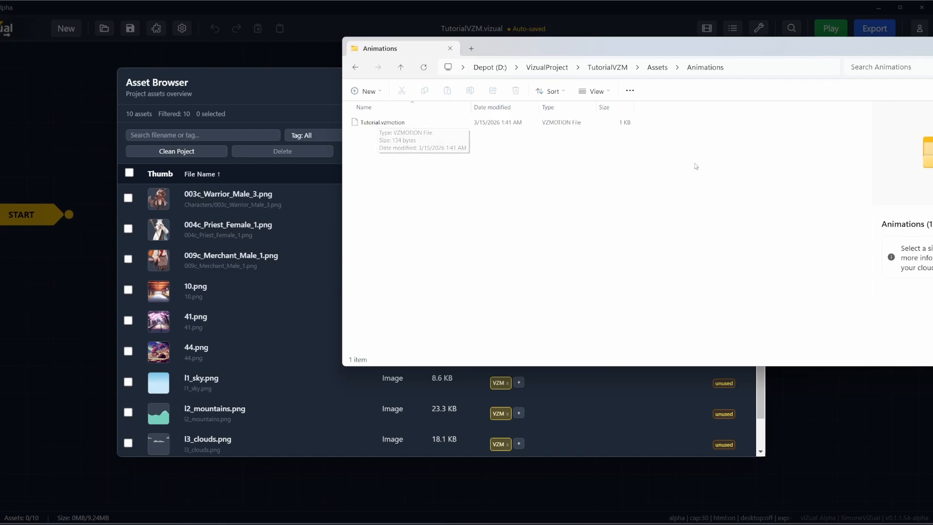
left_click(531, 447)
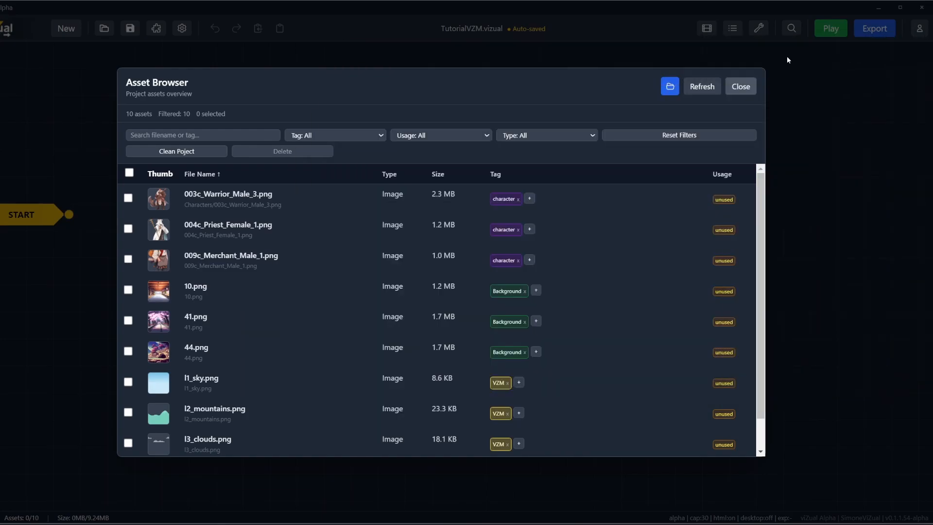
left_click(737, 85)
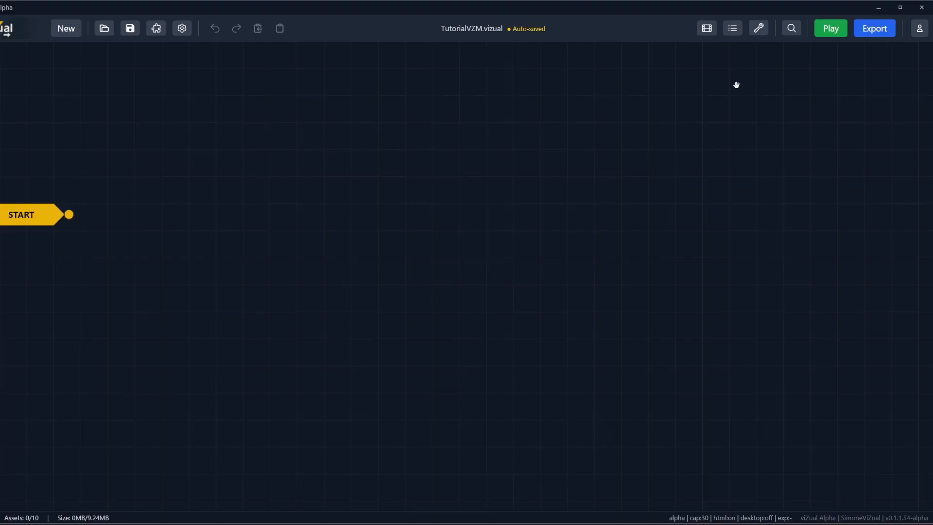
- Reopen the motion editor and examine the stage at several positions and zoom levels, ending with it fitted to the view
left_click(710, 31)
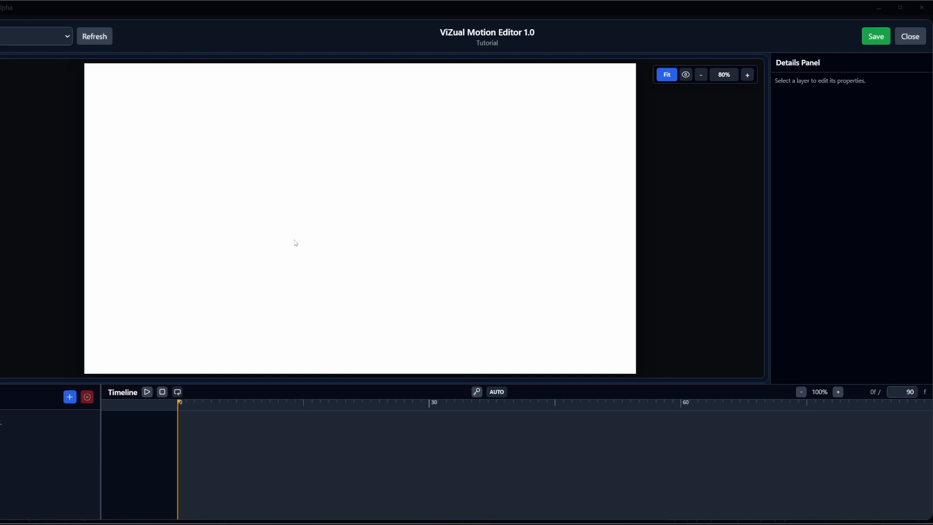
left_click_drag(406, 206, 382, 223)
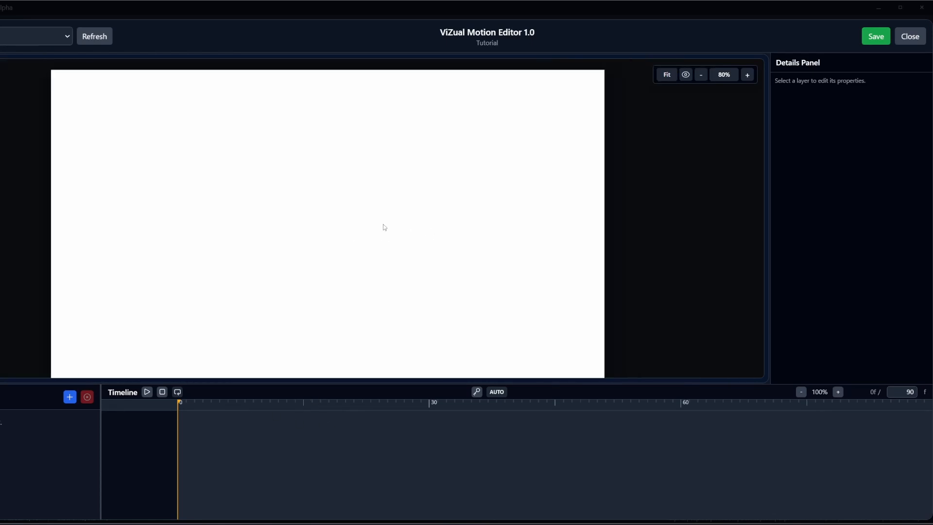
scroll(382, 223, "down", 5)
scroll(367, 237, "up", 5)
scroll(362, 237, "down", 4)
scroll(356, 235, "up", 2)
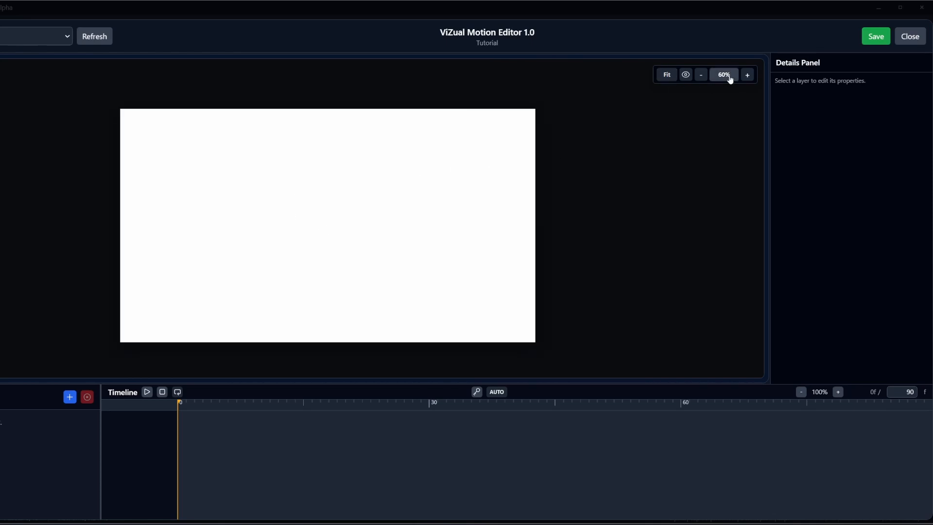
left_click(728, 80)
left_click(701, 75)
left_click(700, 75)
left_click(700, 75)
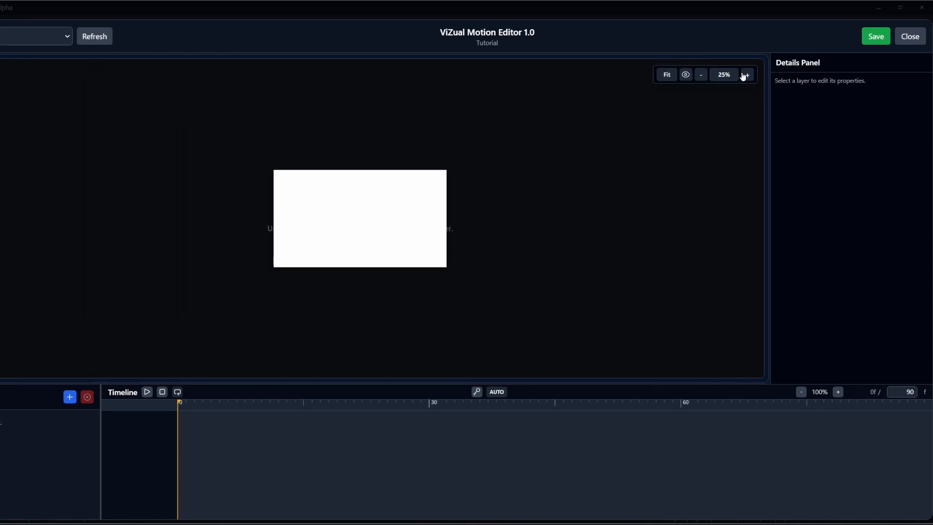
left_click(746, 75)
left_click(746, 76)
left_click(666, 75)
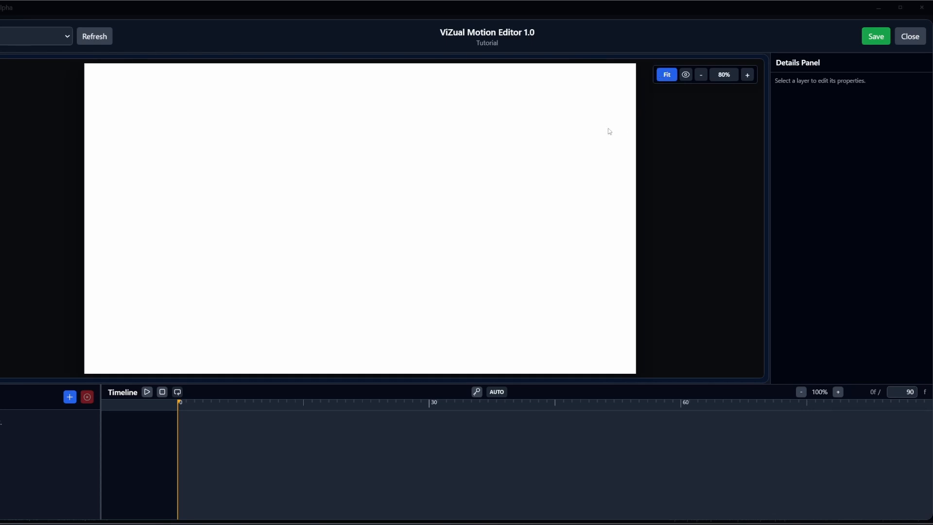
- Enable looped timeline playback, test it with the stage background temporarily hidden, and reset the playhead to frame 0
left_click(685, 76)
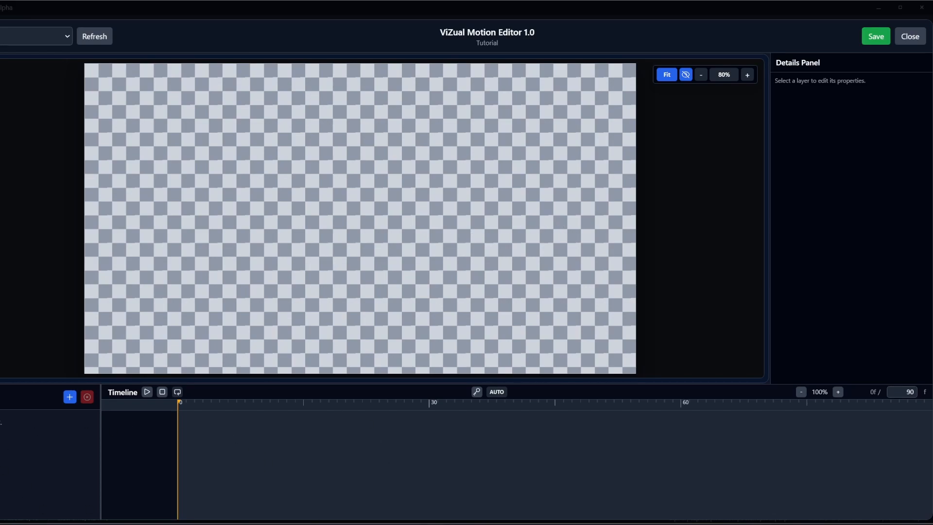
key("space")
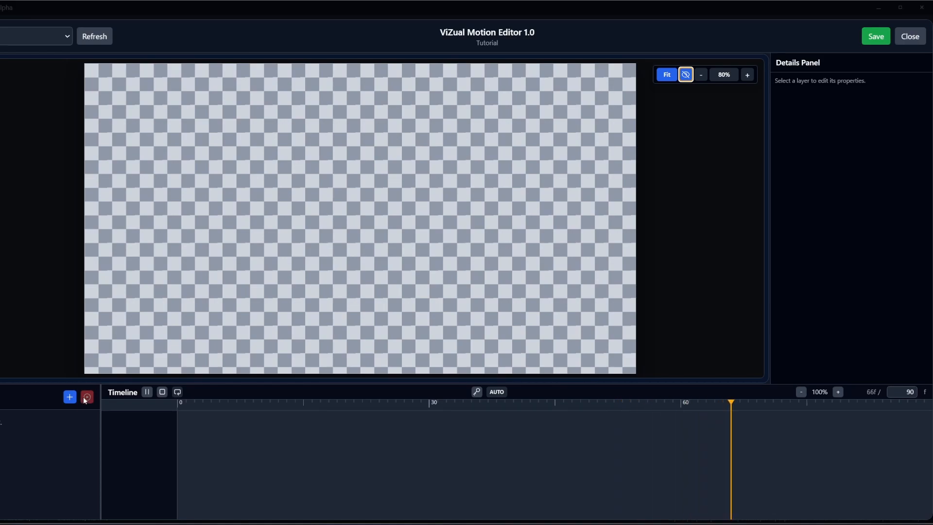
left_click(177, 392)
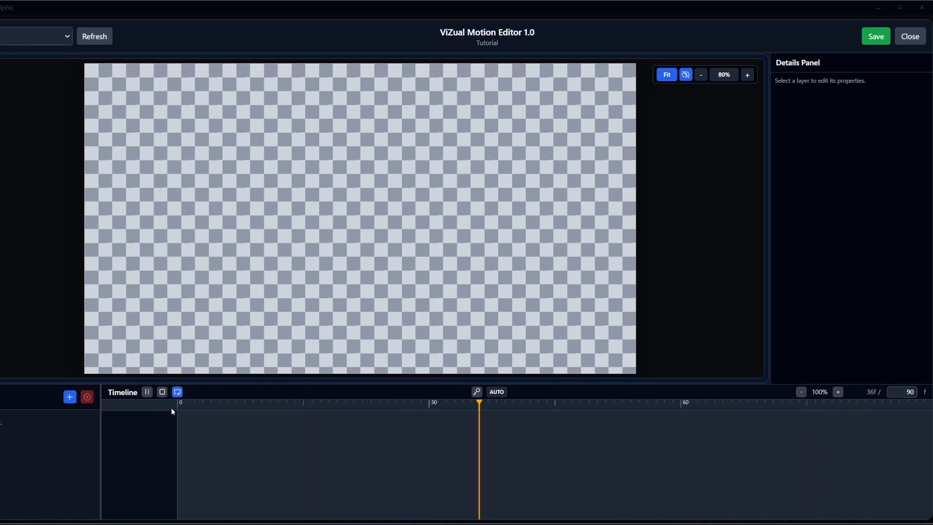
key("space")
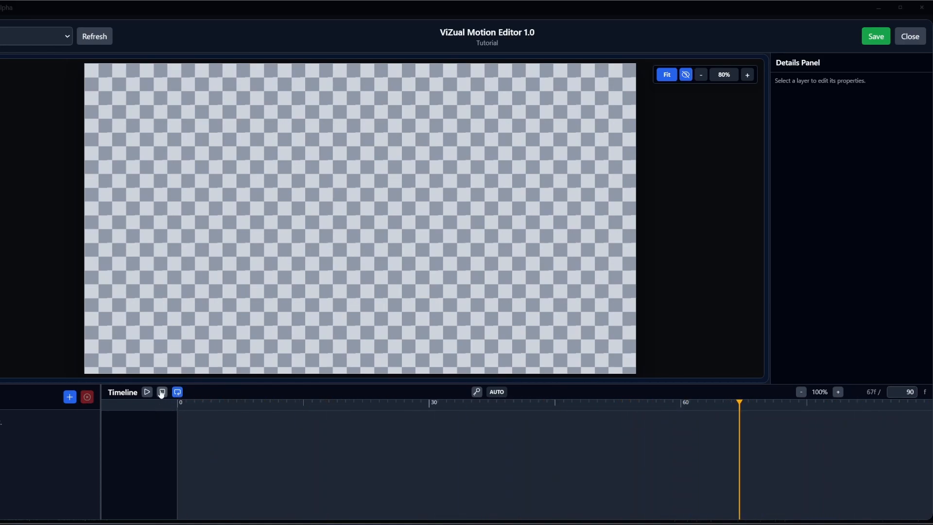
left_click(163, 391)
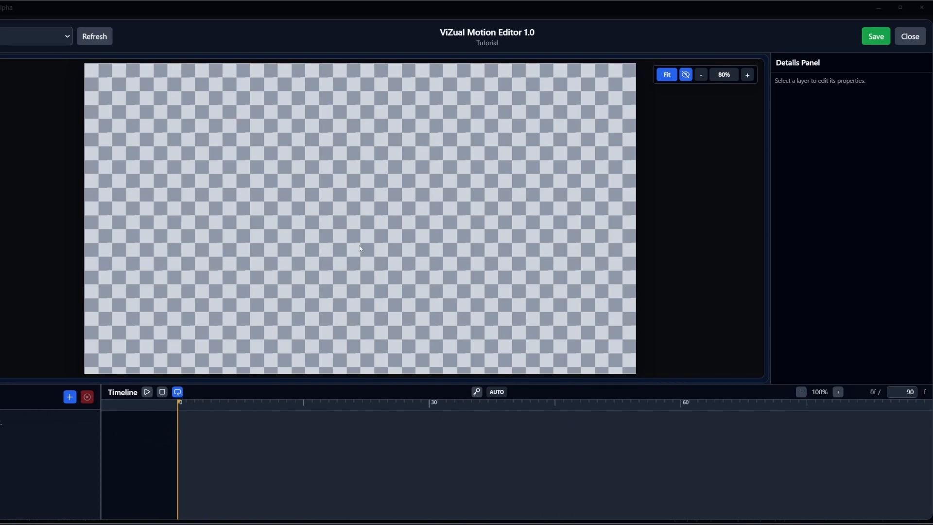
left_click(686, 75)
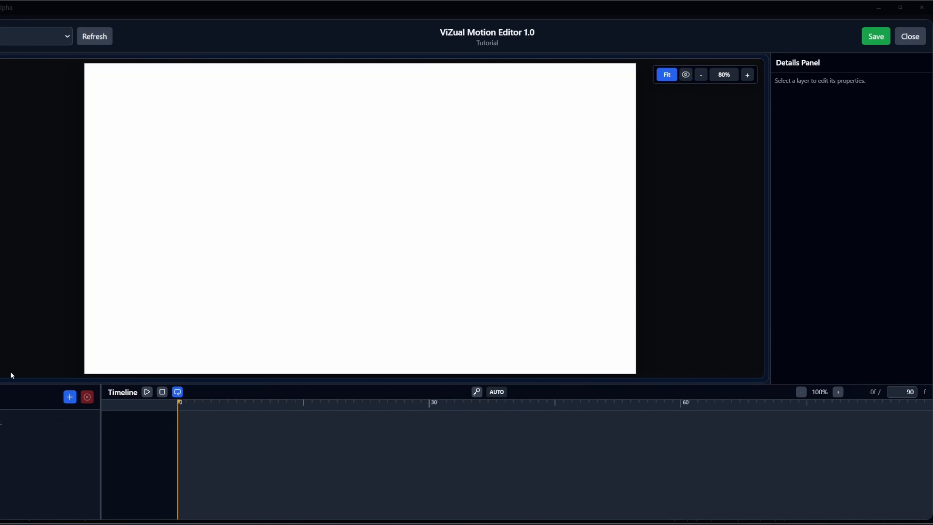
- Add l1_sky.png from the project's Assets folder as an image layer and select it on the stage
left_click(71, 399)
left_click(44, 415)
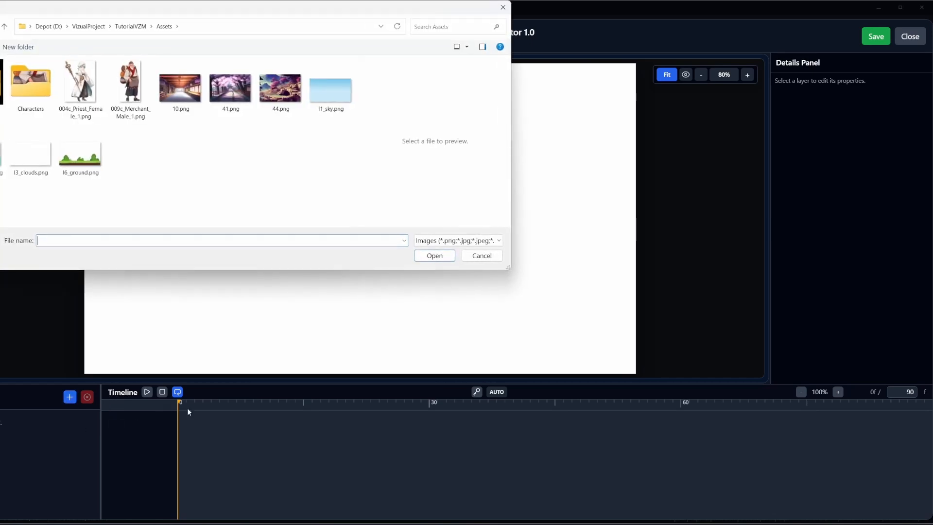
left_click(342, 103)
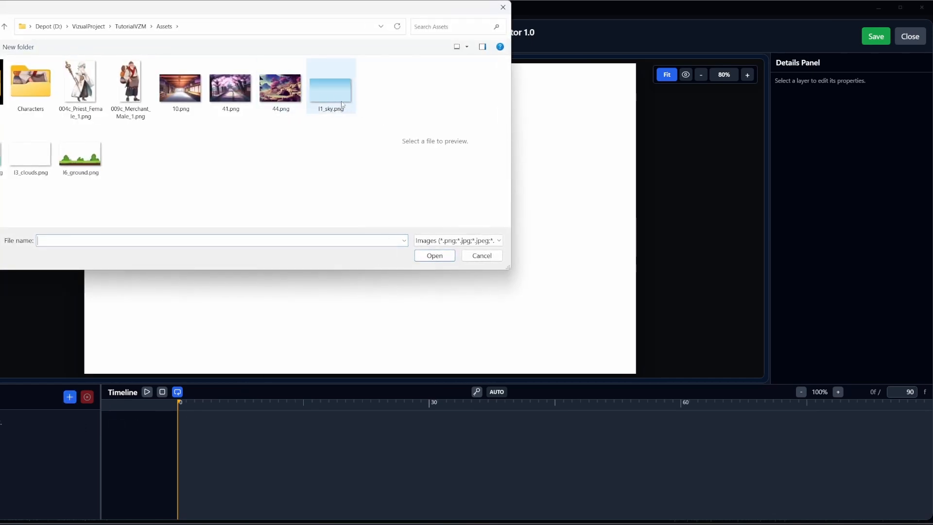
left_click(444, 259)
left_click(367, 214)
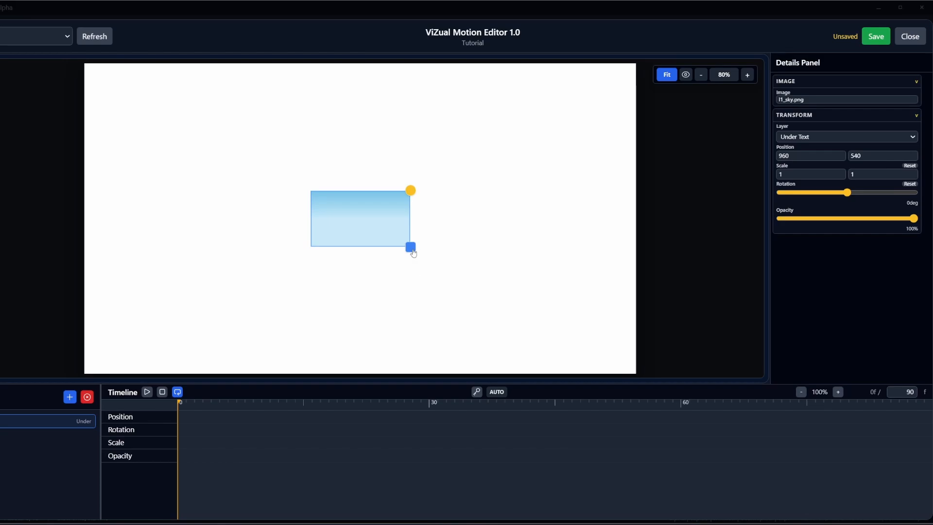
- Try the sky image at about 2.27 scale, -151° rotation and position 1065, 557, and reset its rotation and scale
left_click_drag(413, 253, 475, 283)
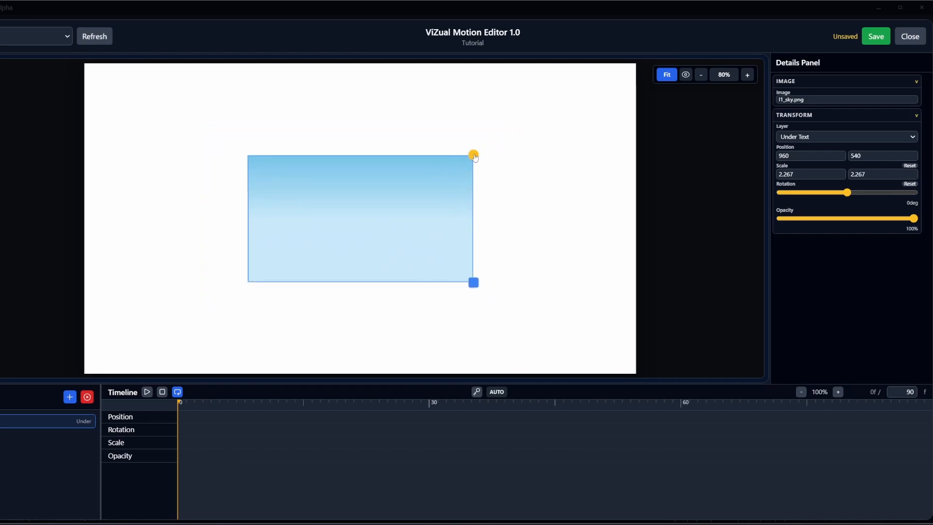
left_click_drag(459, 150, 387, 171)
left_click_drag(360, 210, 390, 214)
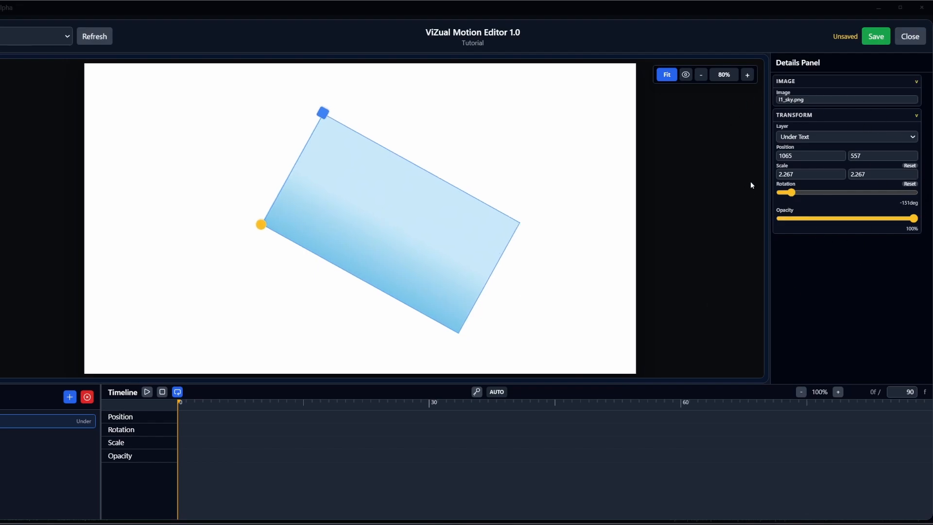
left_click(910, 184)
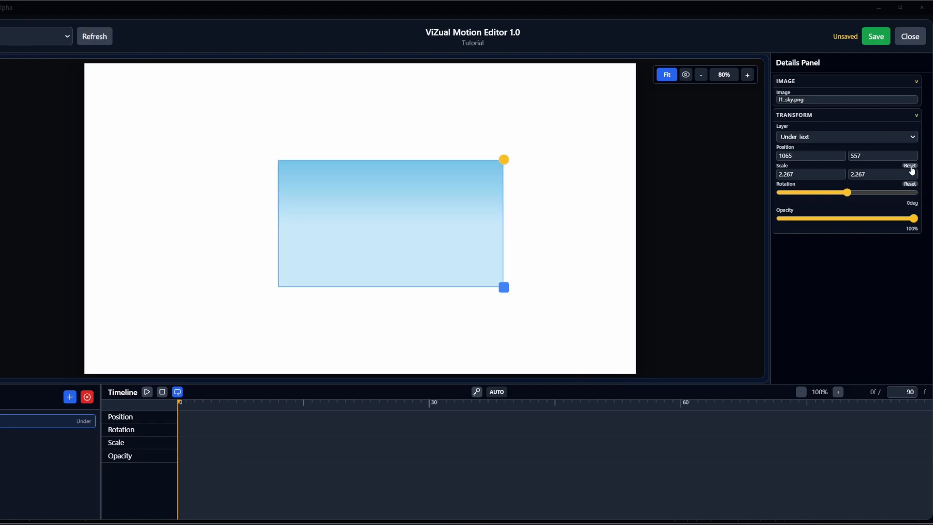
left_click(910, 166)
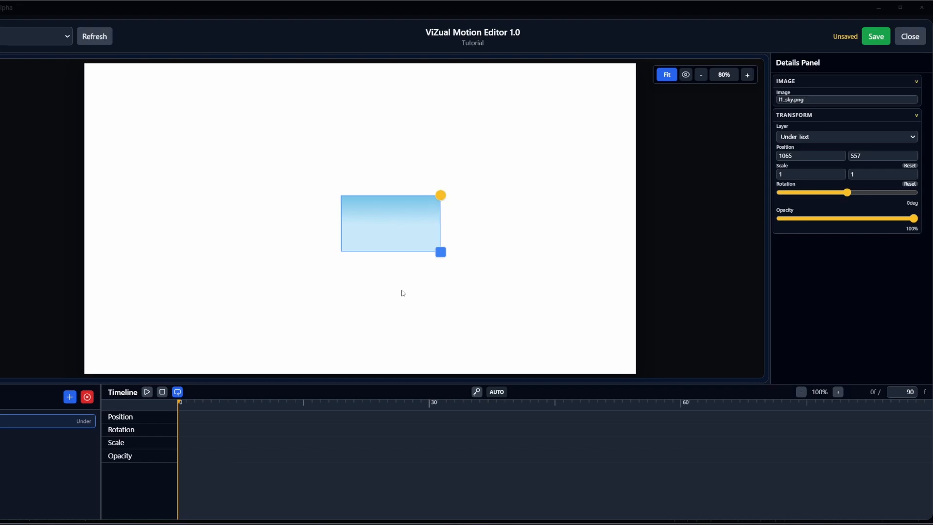
- Enlarge the sky image to a scale of about 5.84 and position it at about 955, 542, covering the whole stage
scroll(403, 294, "down", 5)
left_click_drag(391, 233, 510, 286)
left_click_drag(418, 243, 406, 243)
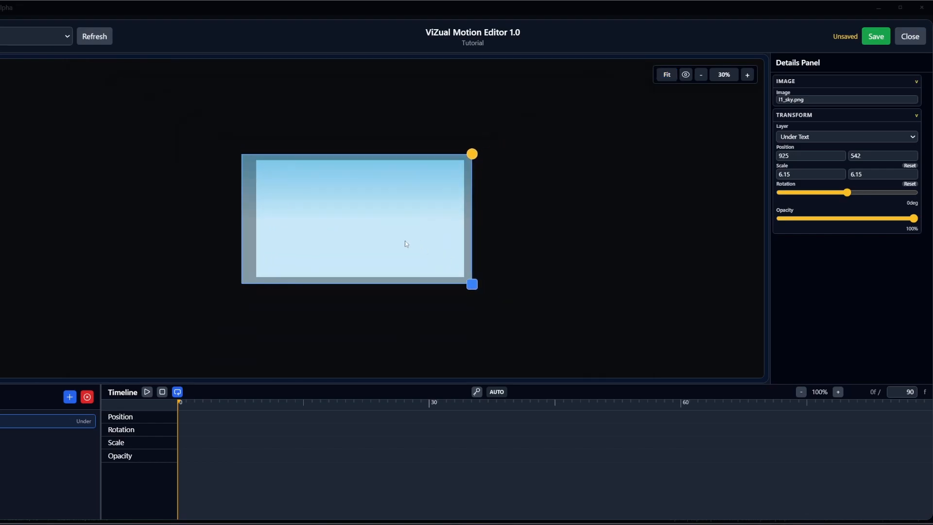
left_click_drag(473, 284, 473, 282)
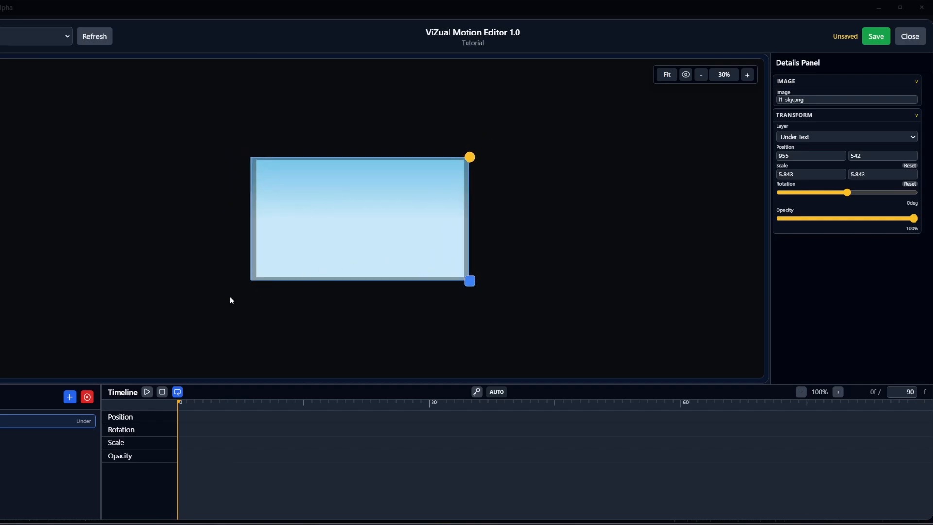
- Add l6_ground.png from the project's Assets folder as an image layer
left_click(70, 396)
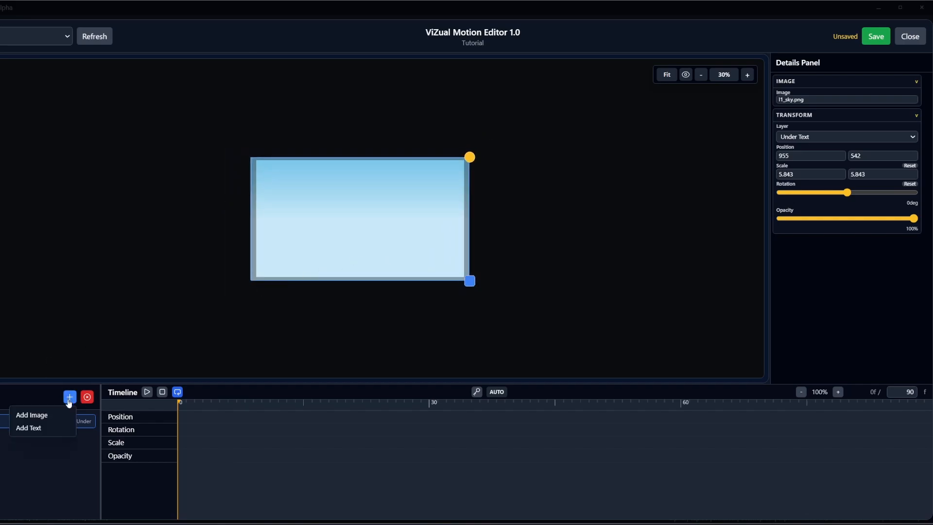
left_click(32, 416)
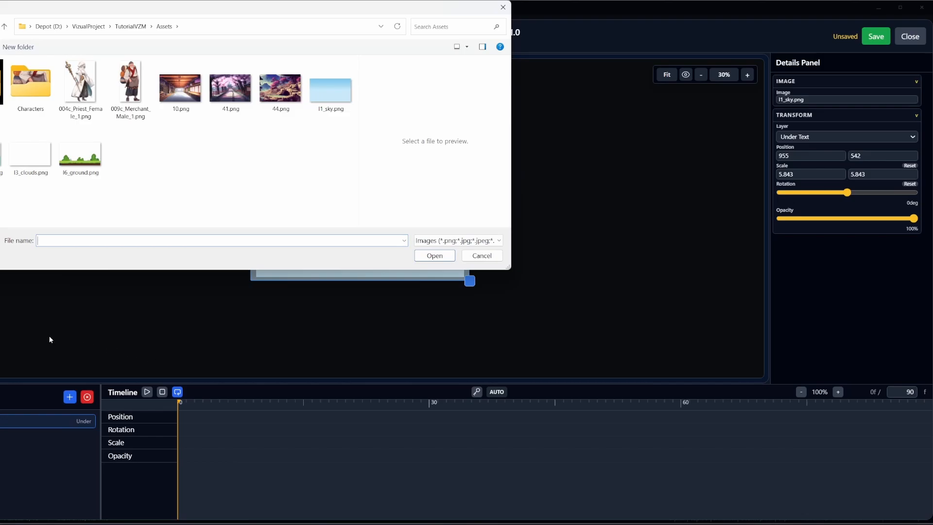
left_click(80, 154)
left_click(434, 255)
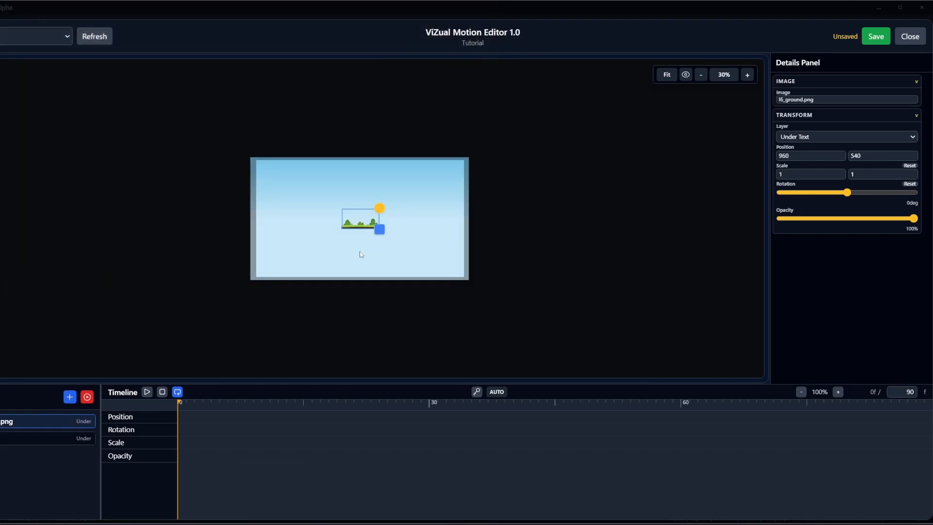
- Enlarge the ground image to a scale of about 7.95, position it at about 1330, 540, and save the motion
left_click_drag(389, 227, 539, 298)
left_click_drag(314, 295, 348, 294)
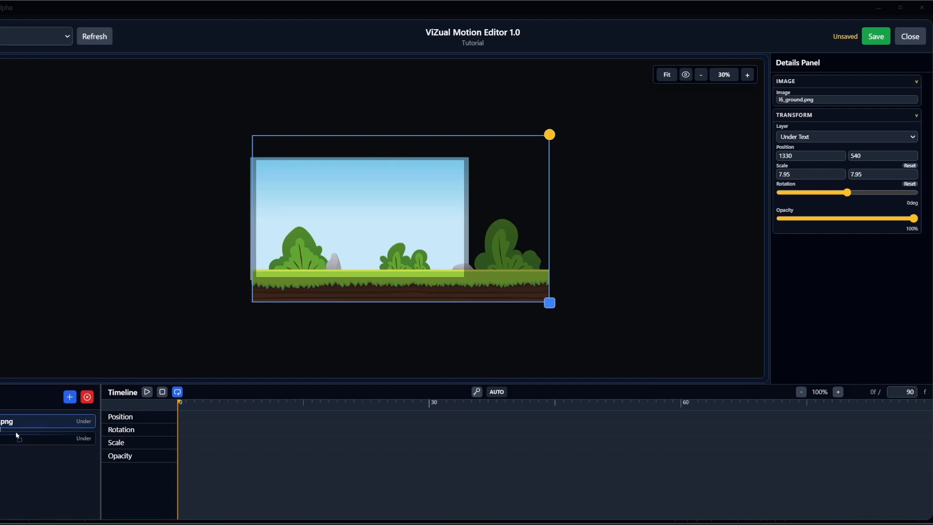
mouse_move(20, 438)
left_mouse_down()
mouse_move(51, 416)
mouse_move(4, 440)
mouse_move(31, 440)
left_mouse_up()
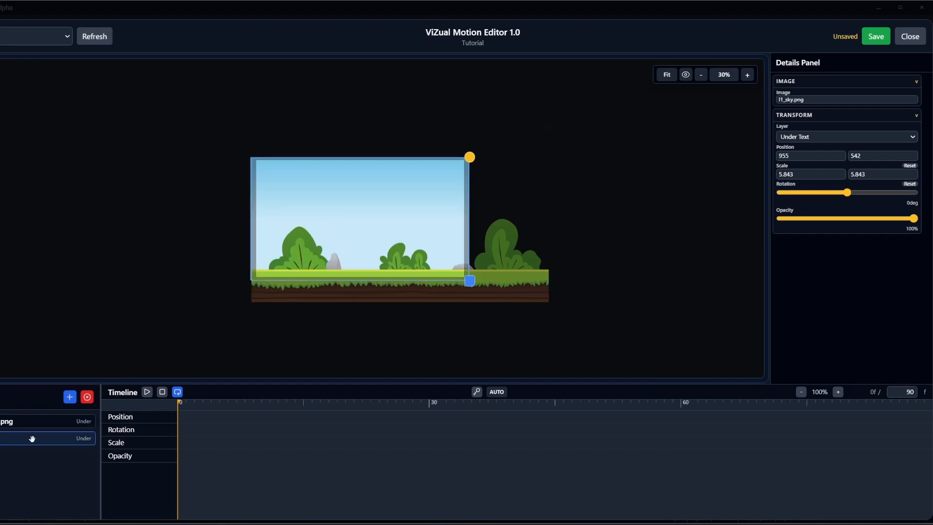
left_click(876, 37)
- Add l3_clouds.png from the project's Assets folder as an image layer
left_click(68, 397)
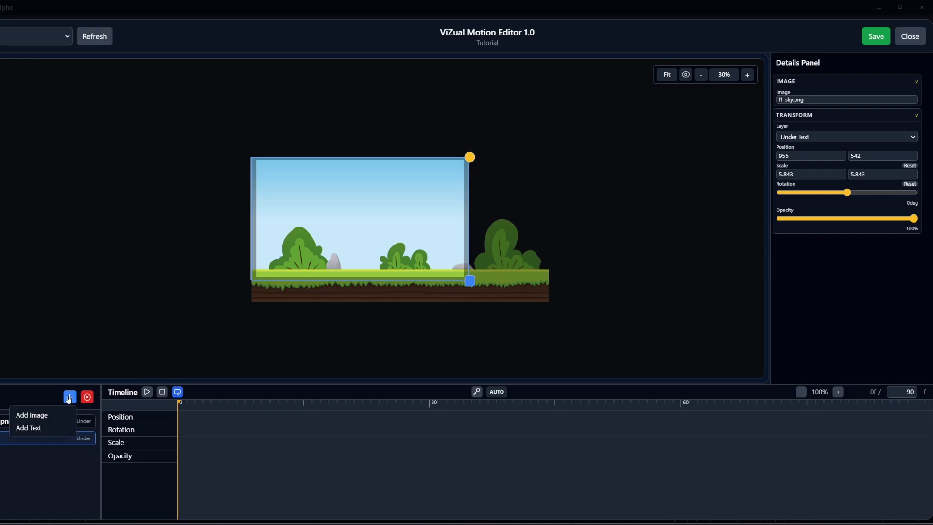
left_click(32, 415)
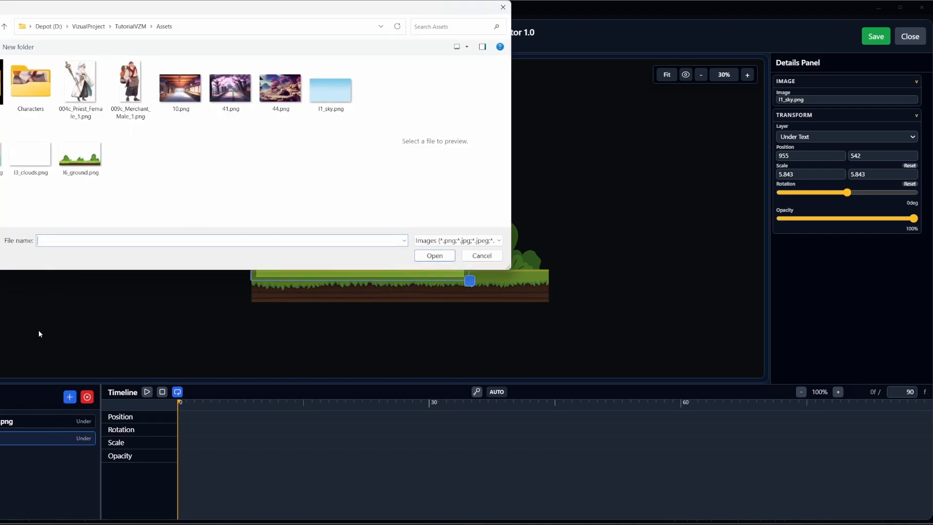
left_click(30, 154)
left_click(434, 256)
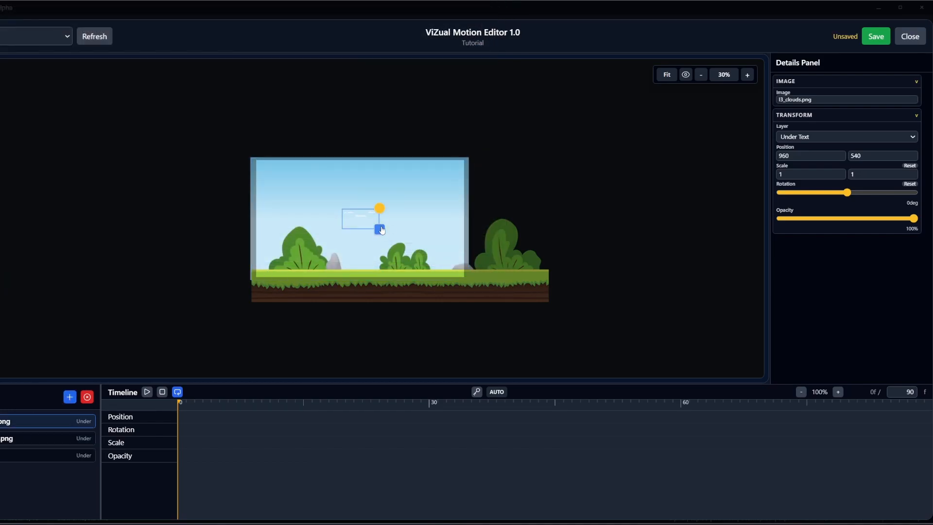
- Enlarge the clouds image to a scale of about 6.97, position it at about 2055, 475, and save the motion
left_click_drag(379, 229, 512, 290)
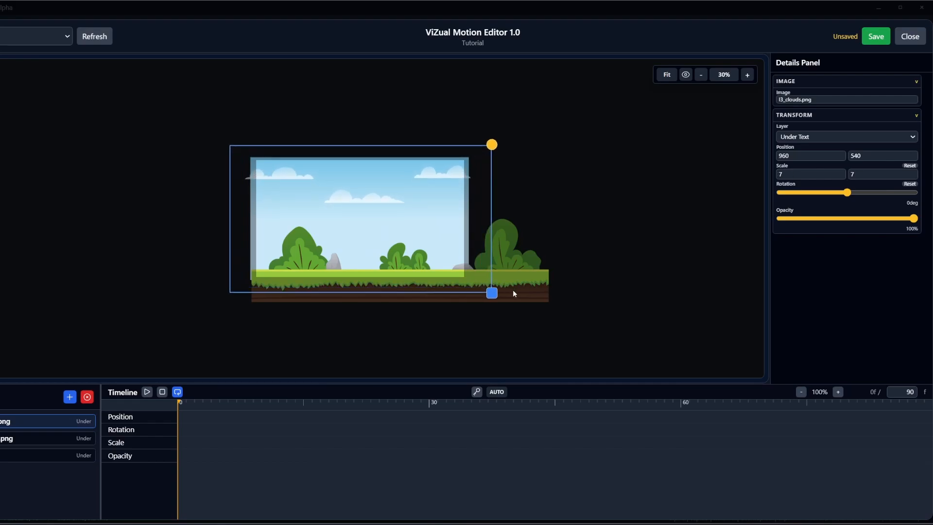
left_click_drag(480, 176, 588, 168)
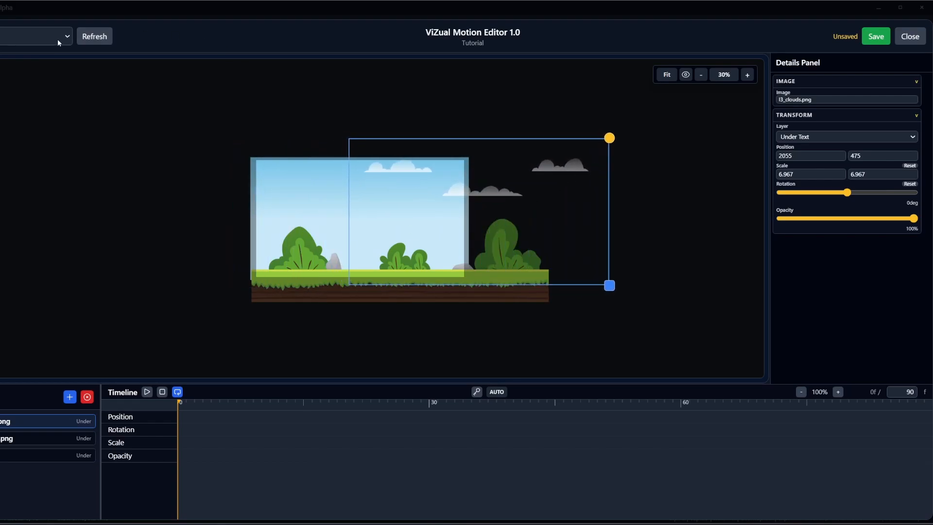
key("ctrl+s")
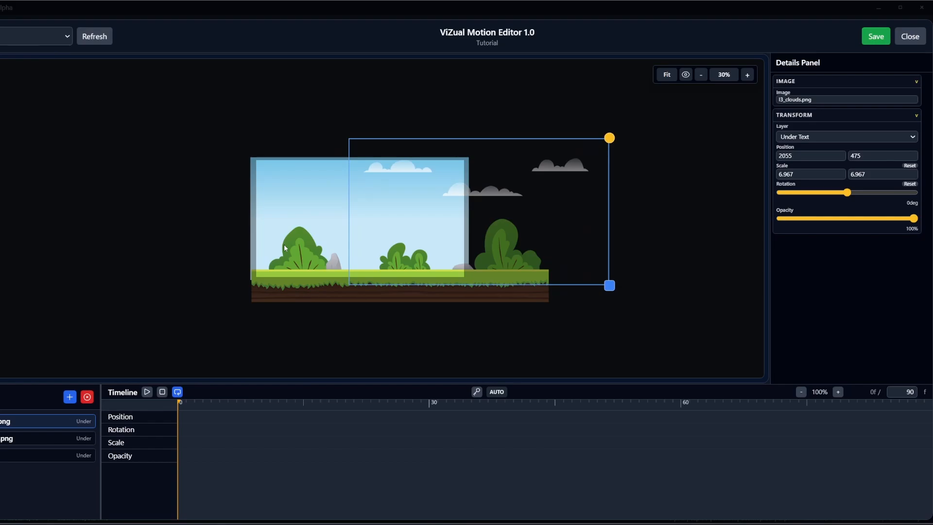
- Animate the ground layer with keyframes at frame 0 and at frame 60 with position about 575, 540, and save the motion
left_click(13, 438)
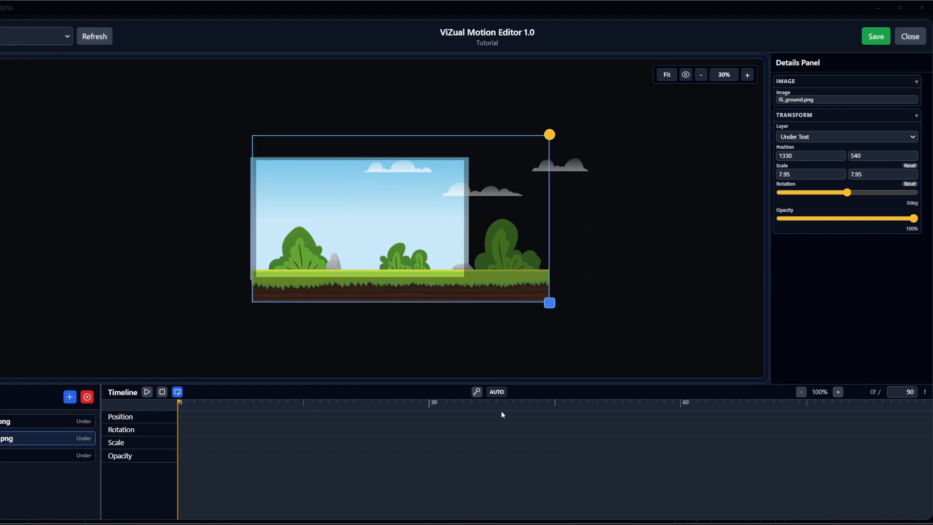
left_click(476, 393)
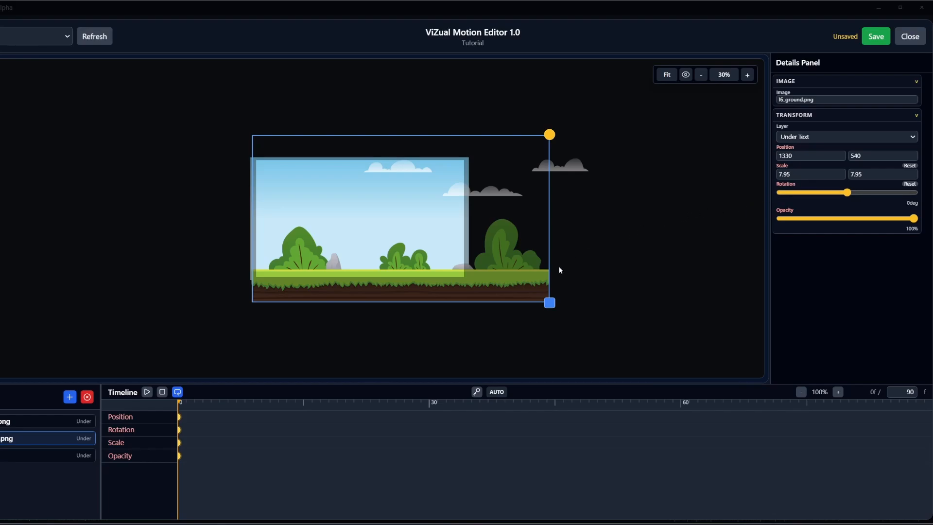
left_click_drag(179, 402, 680, 409)
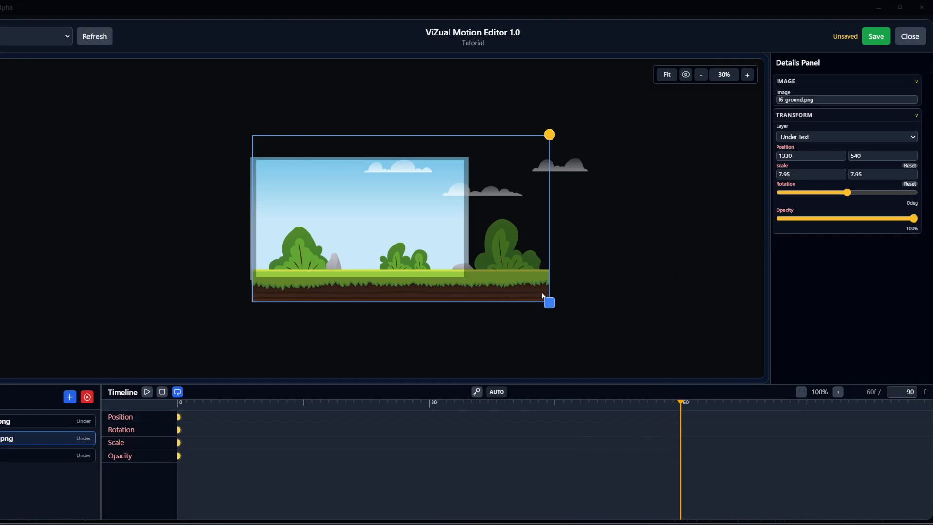
left_click_drag(541, 294, 460, 296)
left_click(477, 391)
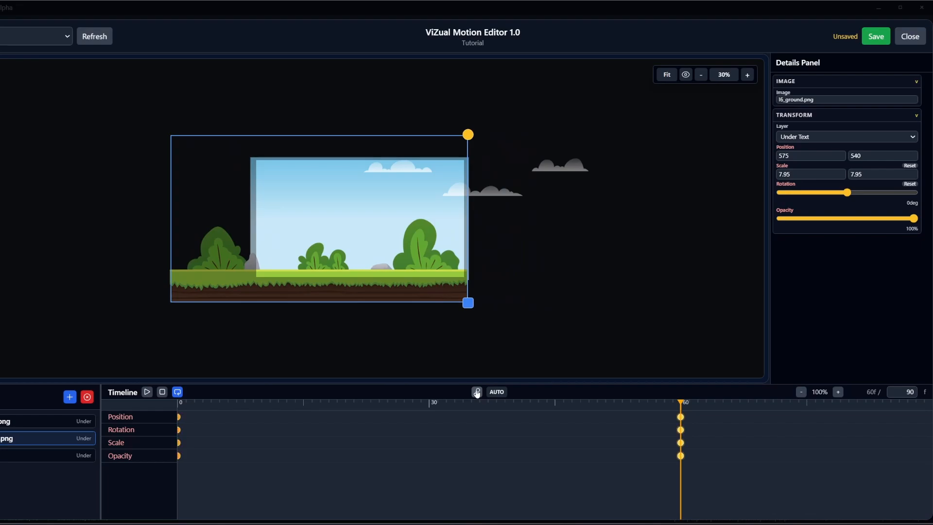
left_click_drag(681, 403, 119, 394)
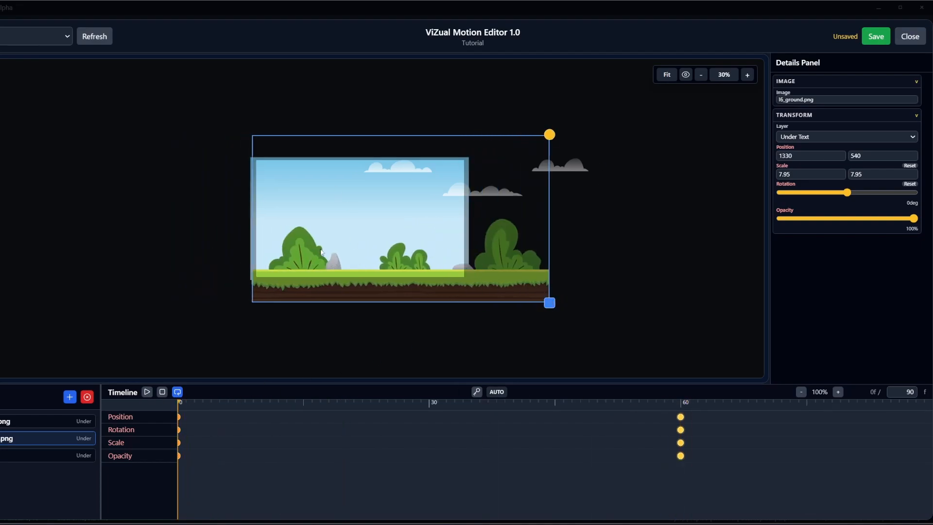
left_click(876, 38)
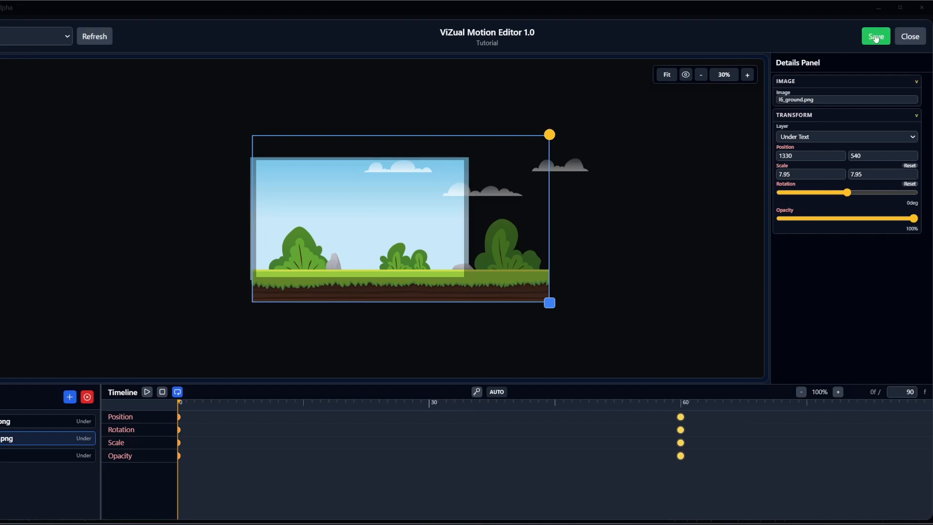
- Keyframe the clouds layer at frame 0 and turn on automatic keyframing
left_click(15, 421)
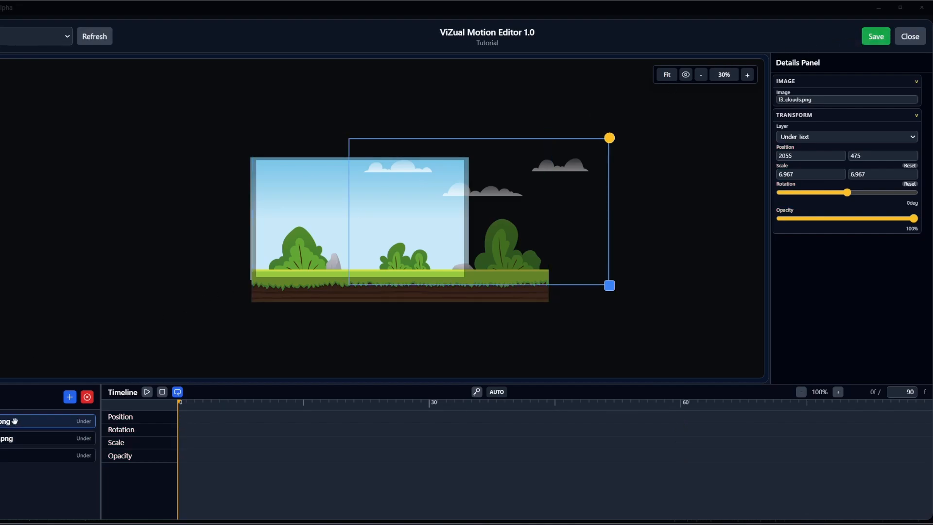
left_click(477, 391)
left_click(497, 393)
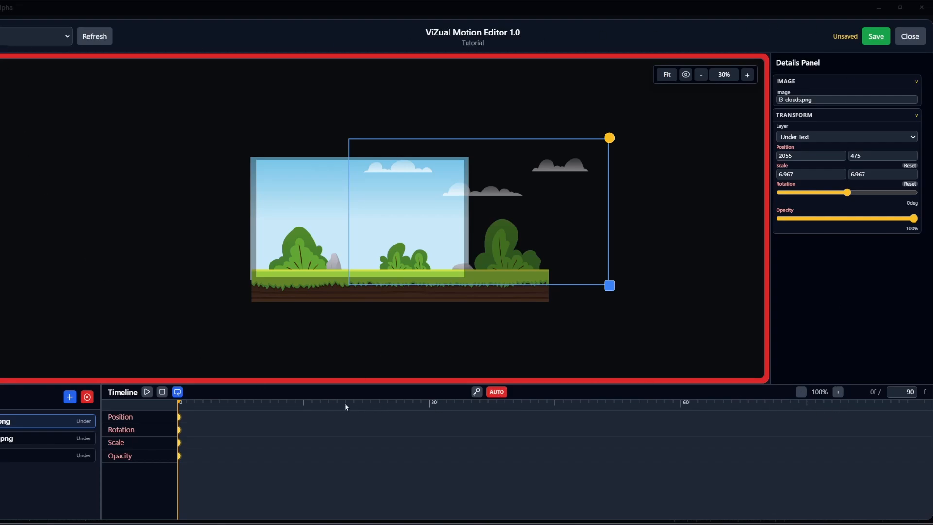
- Auto-keyframe the clouds at frame 48 with position about 680, 505 and opacity 59%, and turn automatic keyframing off at frame 0
left_click_drag(345, 407, 581, 404)
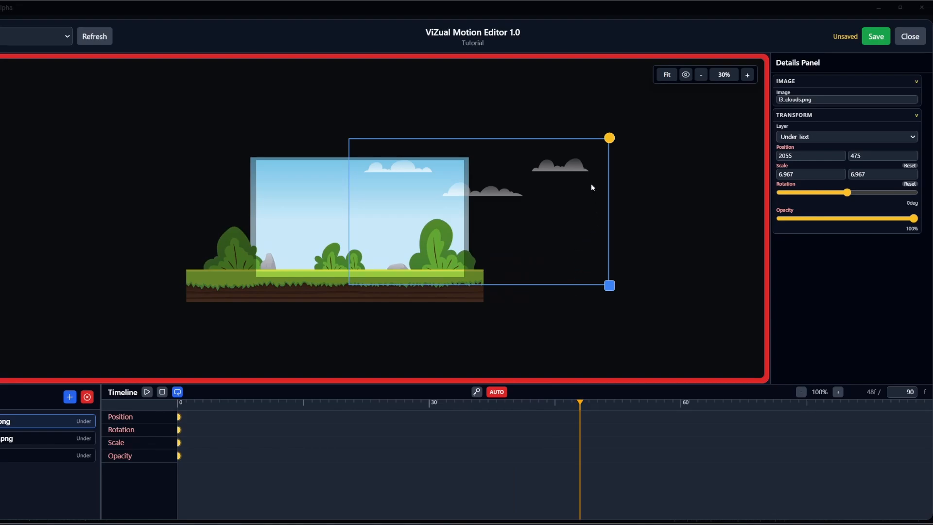
left_click_drag(581, 167, 430, 170)
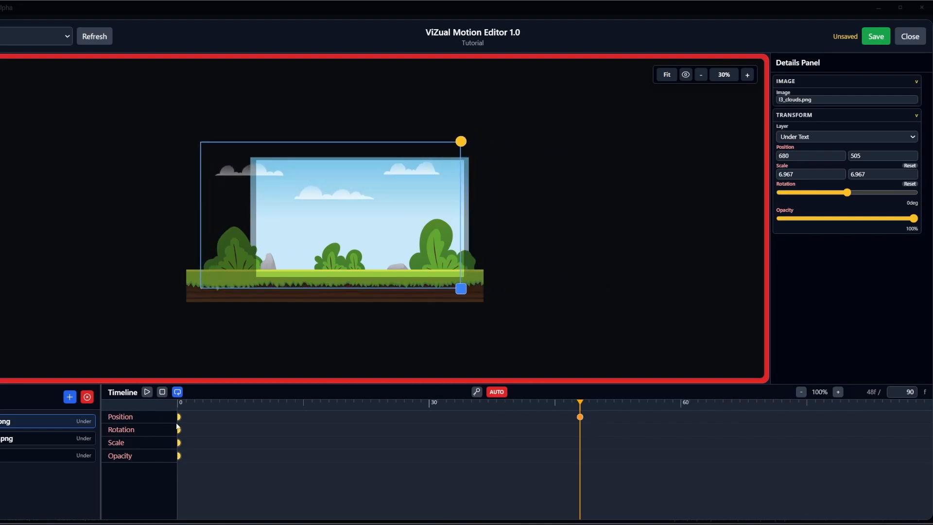
left_click_drag(915, 218, 859, 218)
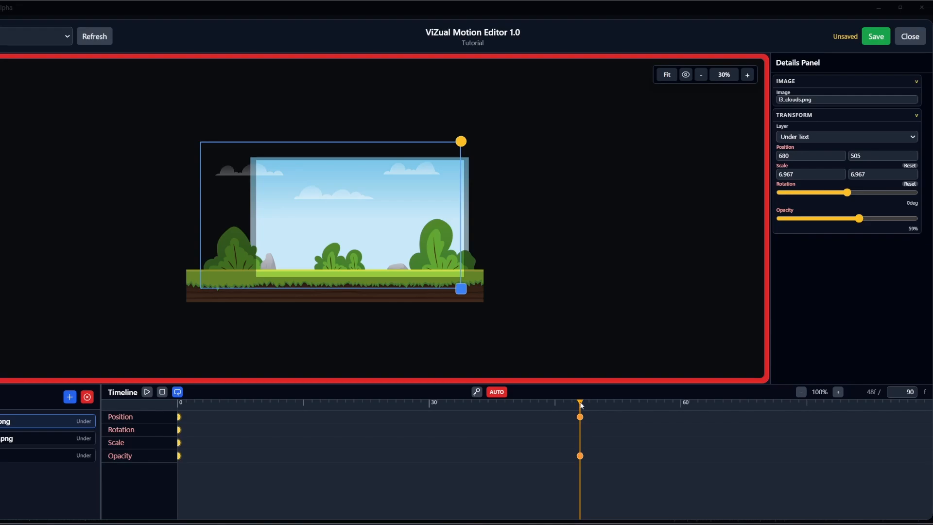
left_click_drag(582, 403, 118, 398)
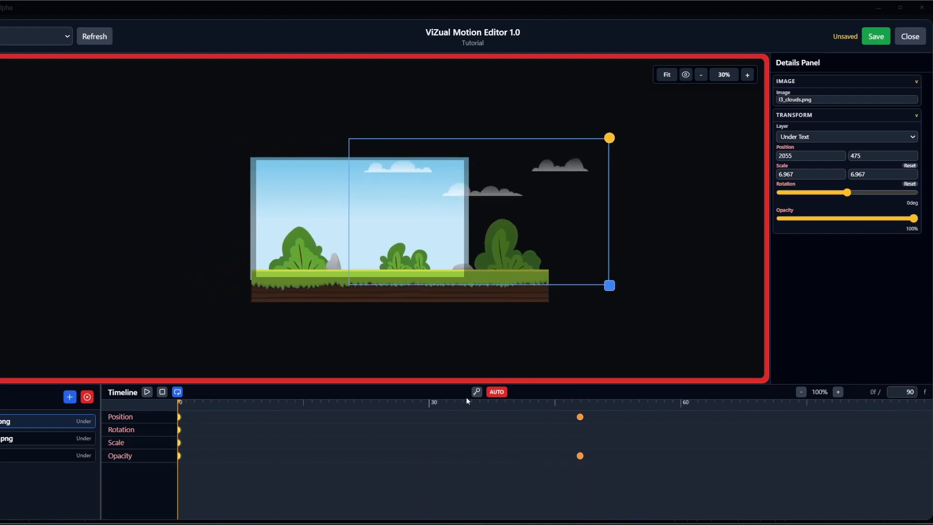
left_click(497, 393)
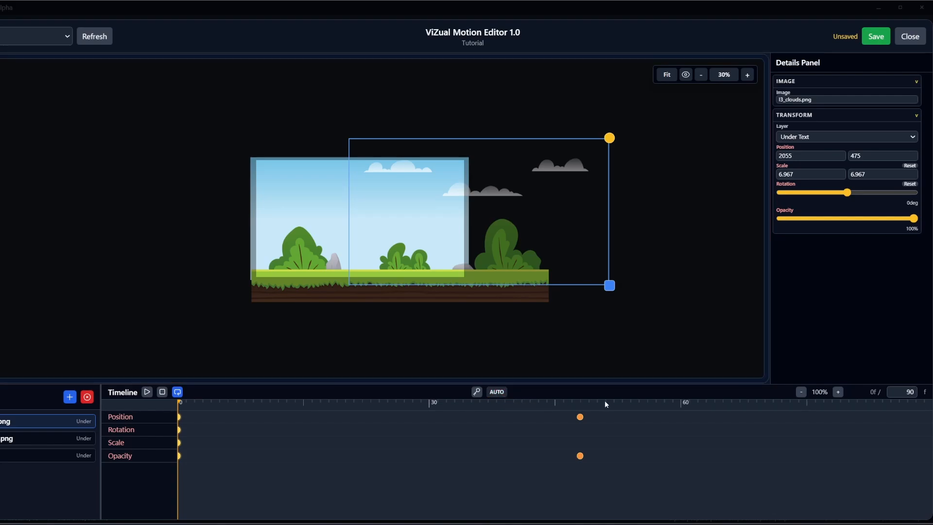
- Preview the ground and clouds animation, returning the playhead to frame 0, and save the motion
key("space")
key("space")
left_click_drag(592, 406, 94, 388)
left_click(870, 38)
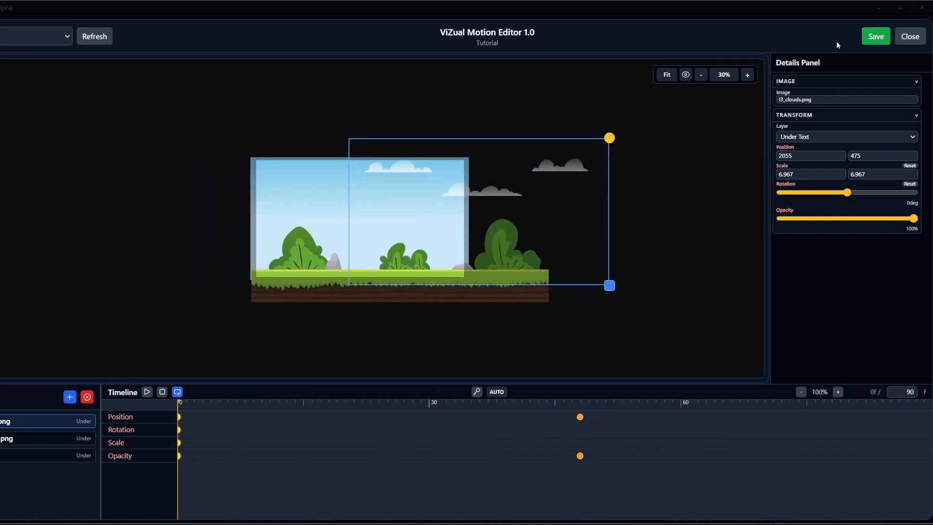
- Add a text layer and place it in the sky at about 960, 375 with a scale of 4.6
scroll(240, 227, "up", 2)
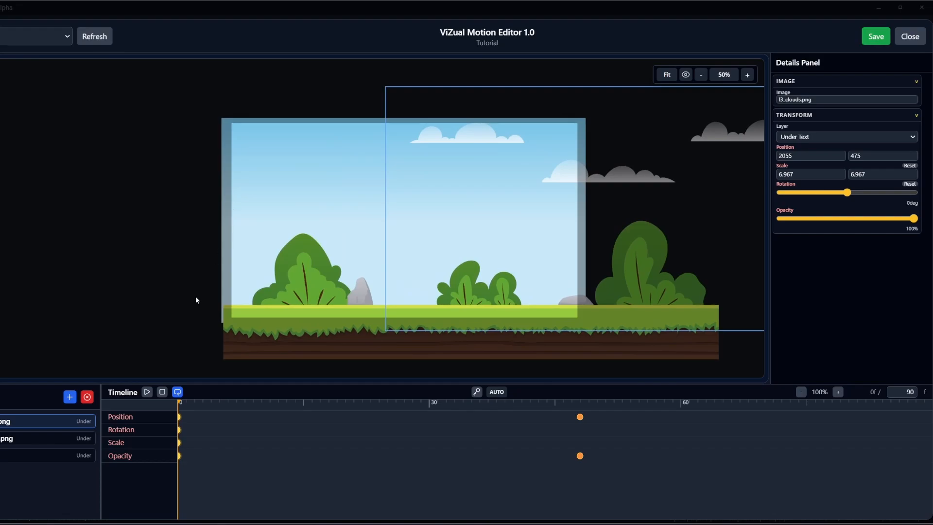
left_click(71, 397)
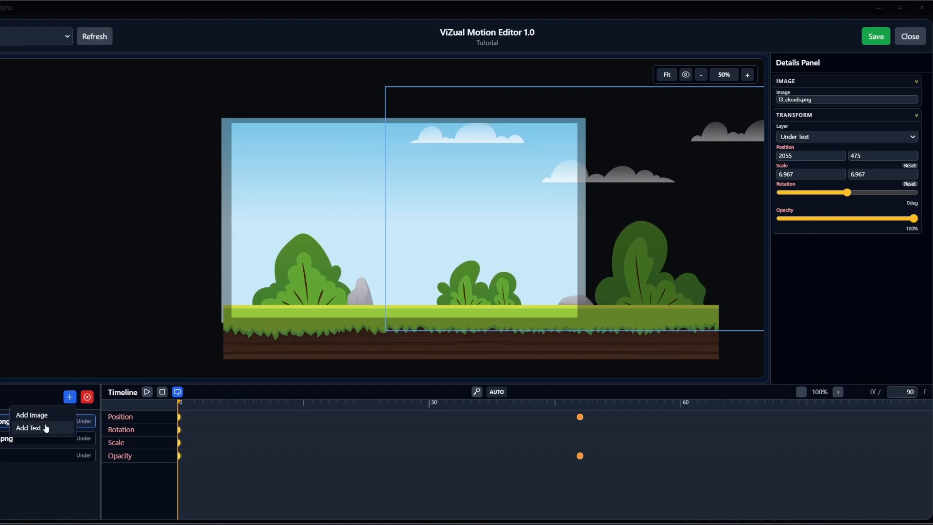
left_click(42, 427)
left_click_drag(420, 229, 400, 207)
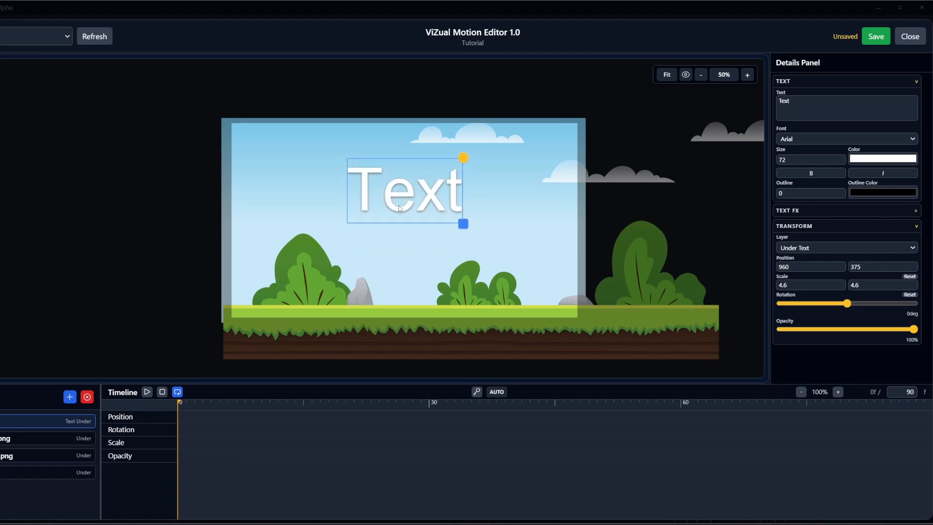
- Replace the text layer's wording with ViZual
double_click(783, 100)
type("Vi")
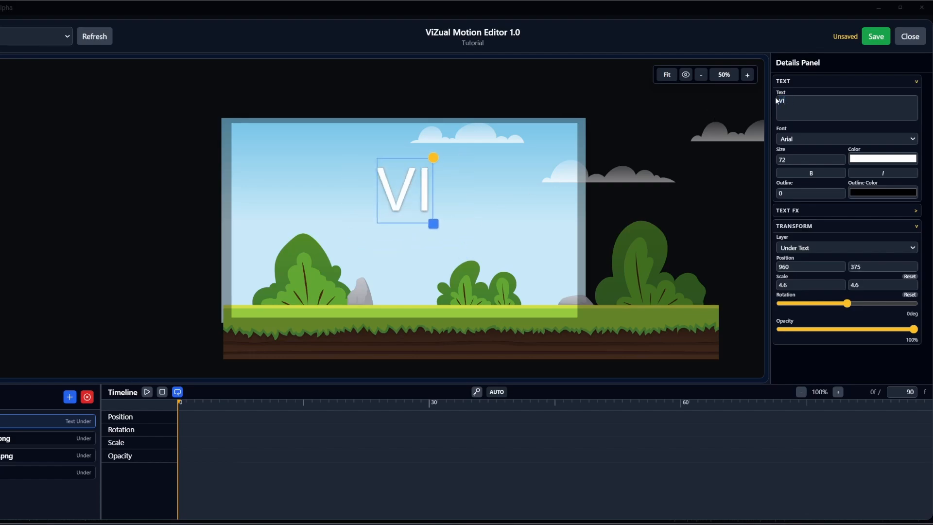
key("BackSpace")
type("iZual")
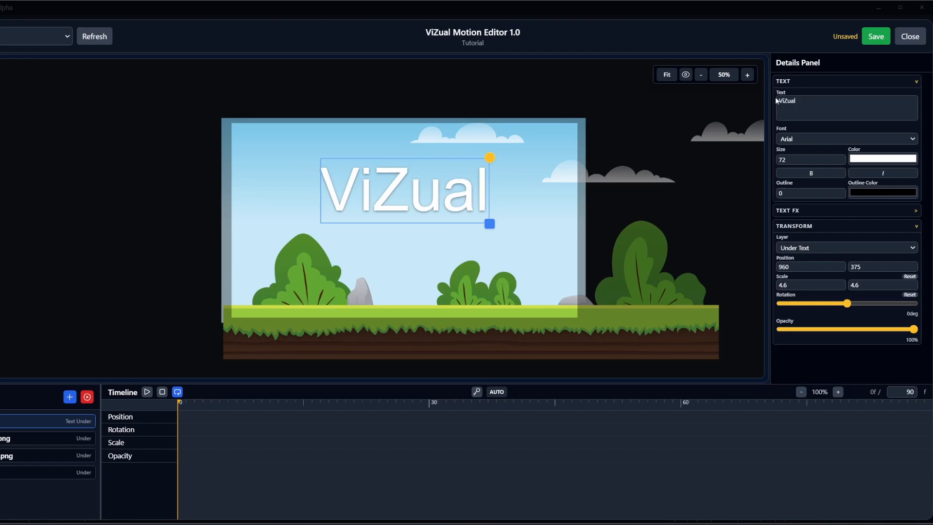
- Set the font of the ViZual text to Verdana
left_click(804, 137)
left_click(782, 137)
left_click(793, 137)
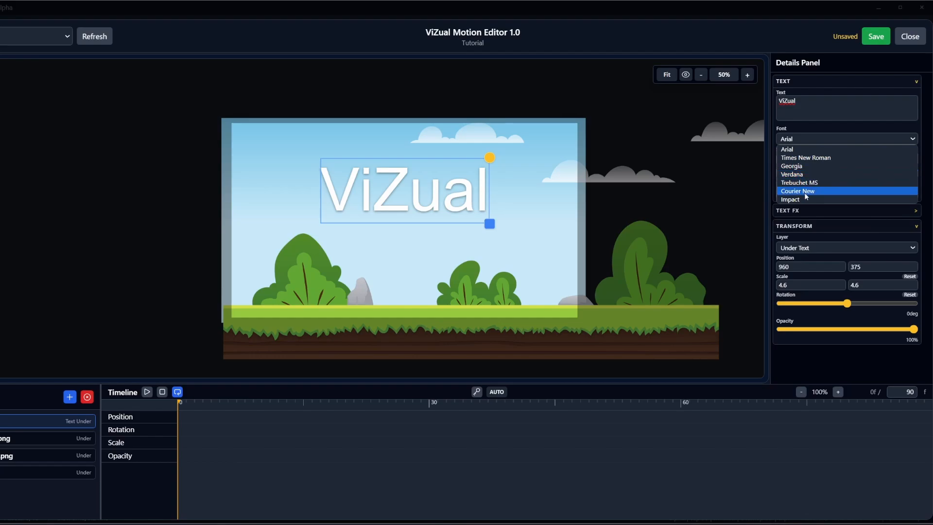
left_click(809, 175)
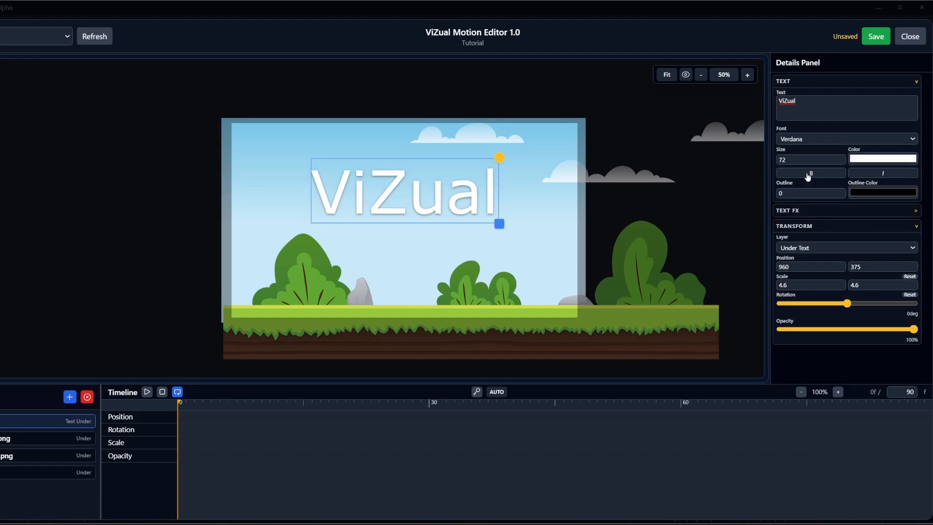
- Make the ViZual text bold and italic with a black outline of 2
left_click(819, 175)
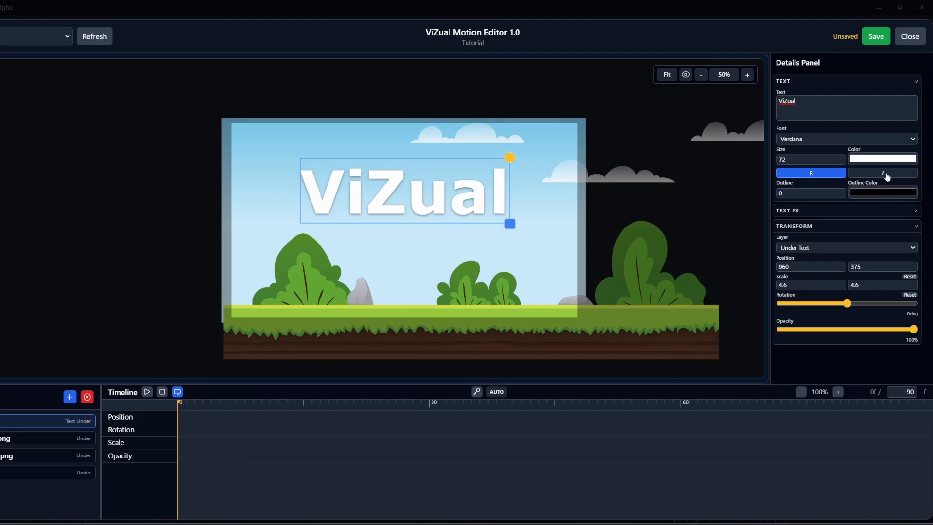
left_click(885, 175)
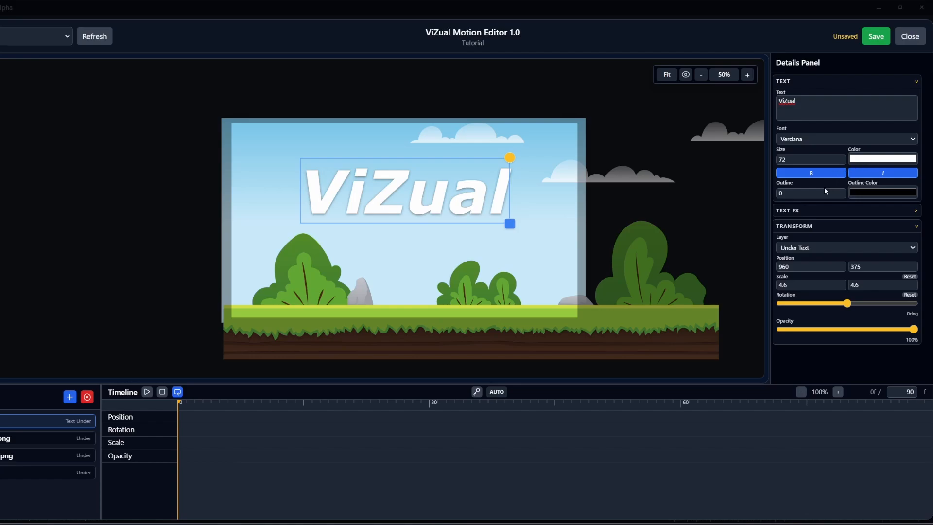
type("2")
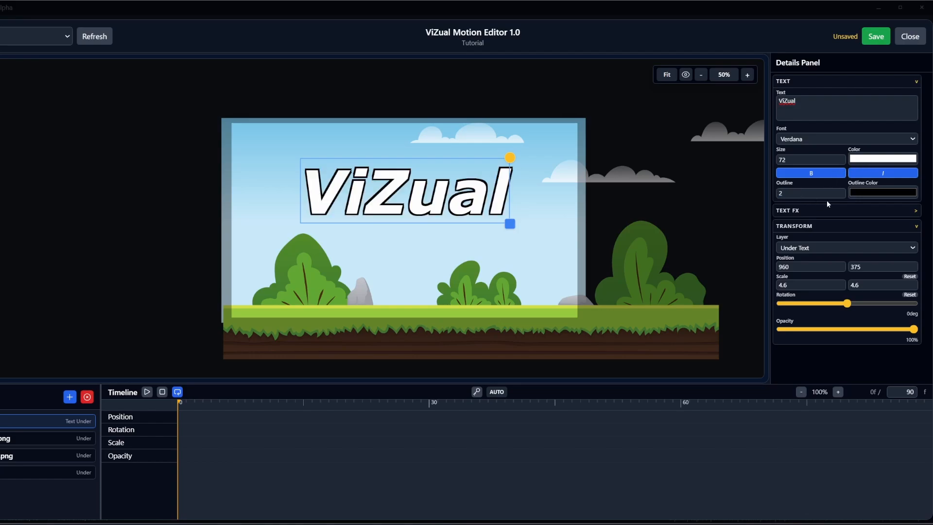
- Change the ViZual text's outline colour to golden yellow (R 255, G 200) and move the text up to about 975, 306
left_click(877, 192)
left_click(932, 285)
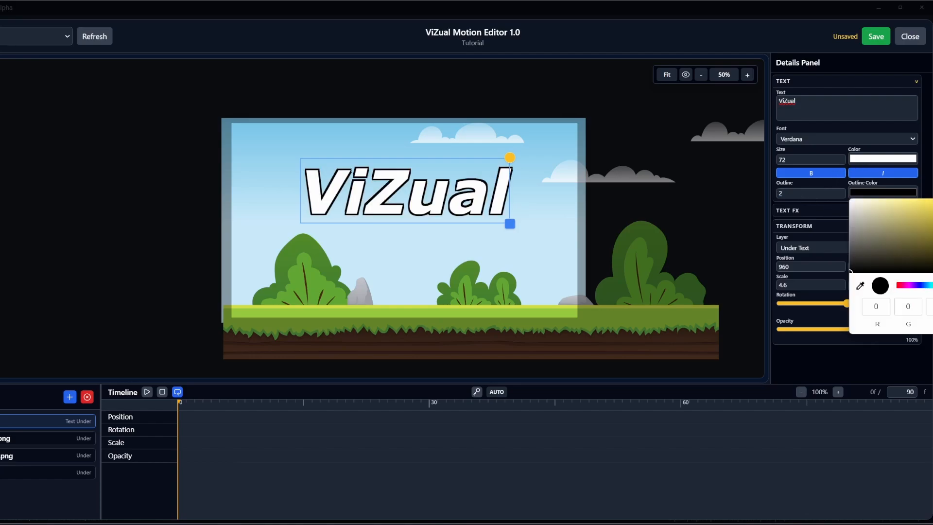
left_click(932, 199)
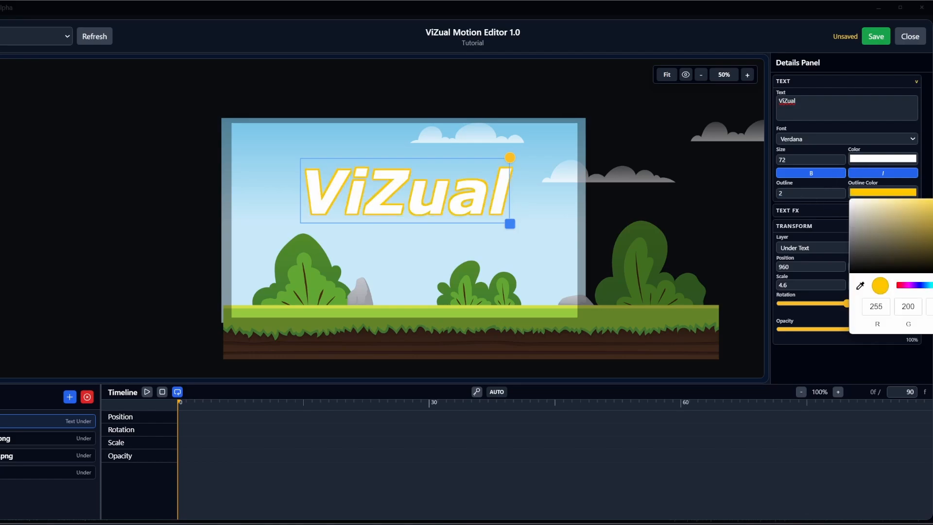
left_click(923, 183)
left_click_drag(396, 183, 399, 171)
- Move the l3_clouds.png layer above the ViZual text layer and save the motion
left_click_drag(178, 403, 386, 402)
left_click_drag(5, 440, 9, 418)
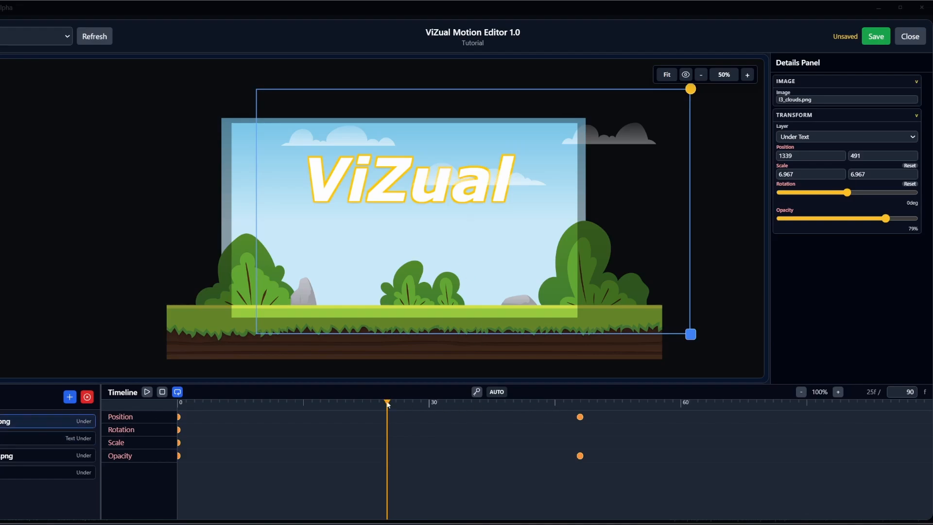
left_click_drag(387, 404, 24, 395)
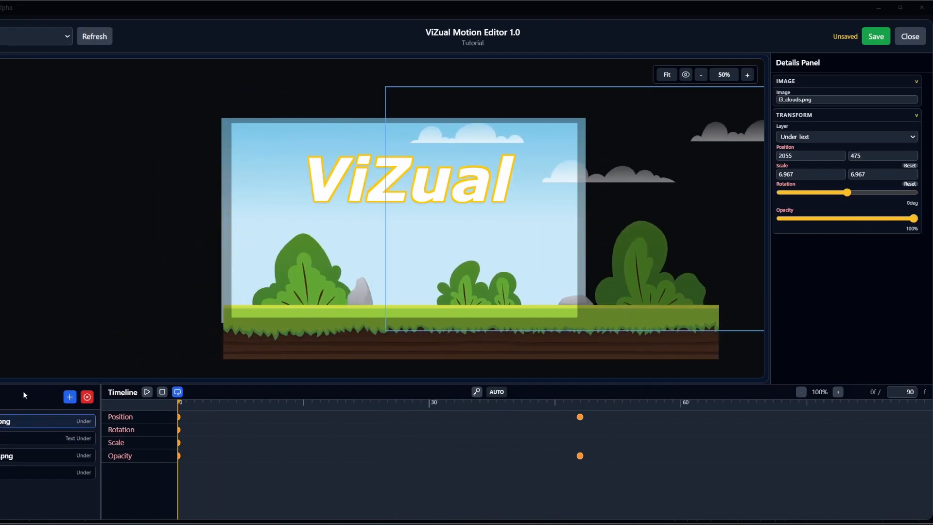
left_click(12, 441)
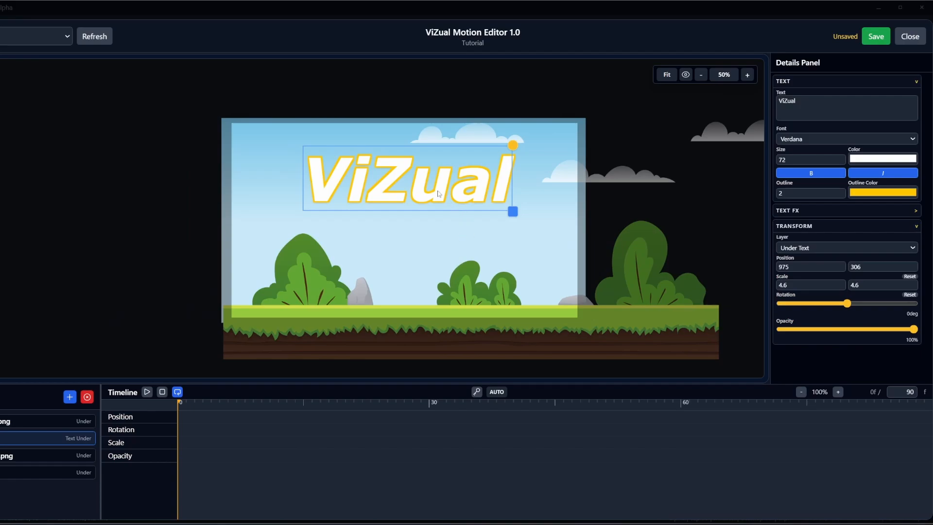
key("ctrl+s")
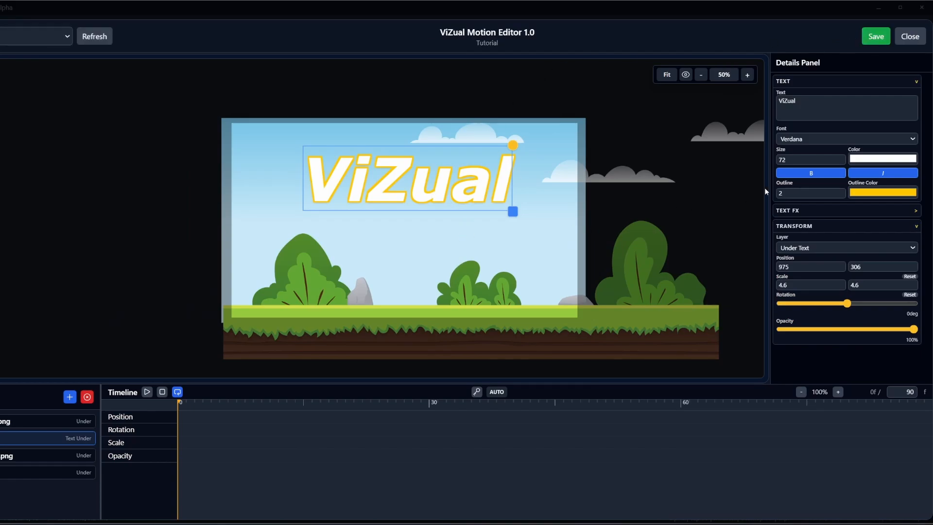
- Give the ViZual text a Fade entrance effect lasting 24 frames and preview it on the timeline
left_click(798, 211)
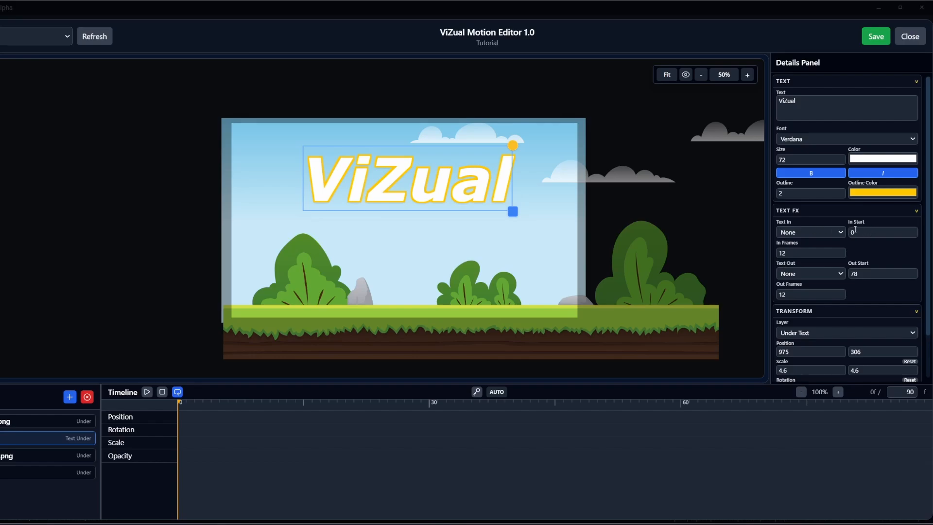
double_click(804, 250)
type("24")
left_click(812, 233)
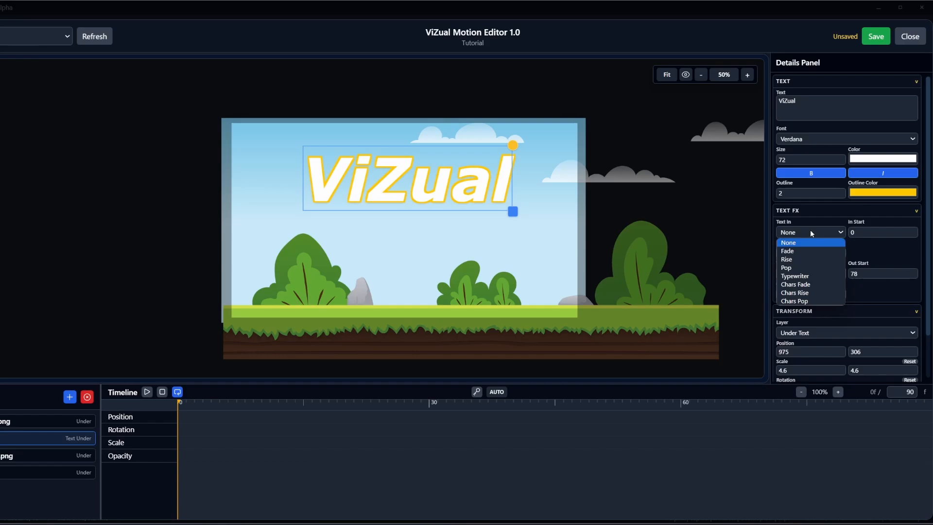
left_click(787, 251)
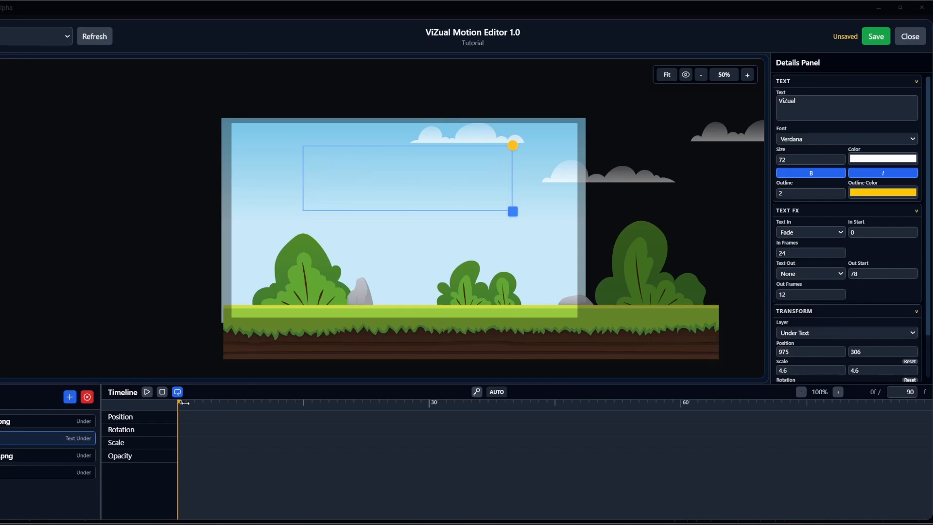
key("space")
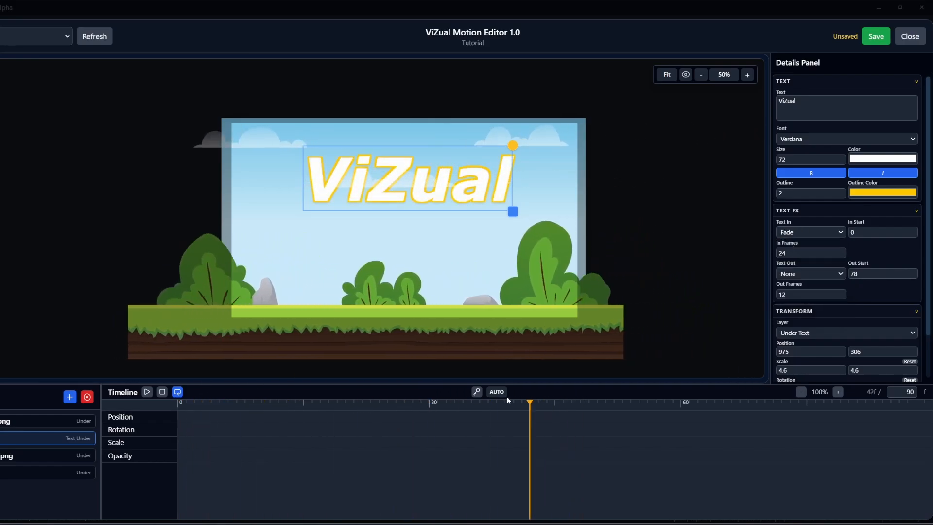
left_click_drag(508, 397, 60, 373)
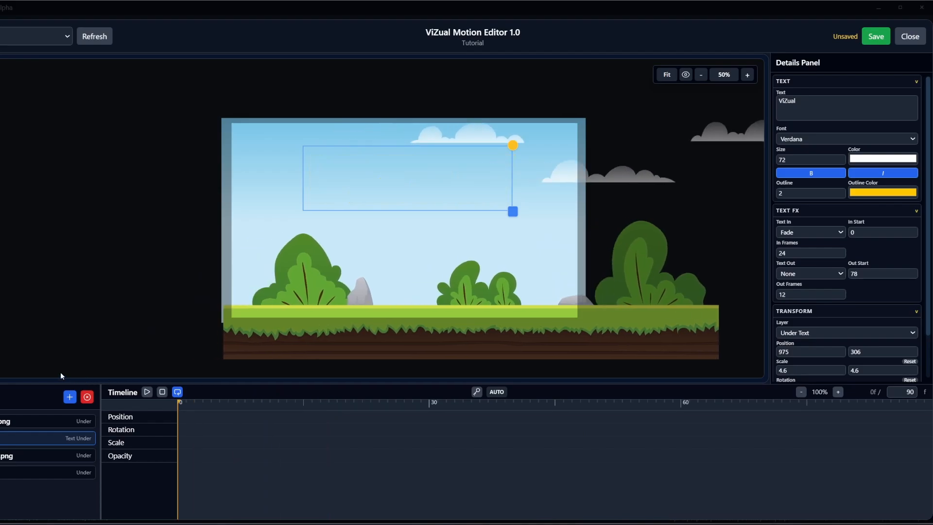
- Try the Typewriter, Chars Pop and Chars Rise entrance effects on the ViZual text, previewing them on the timeline
left_click(803, 236)
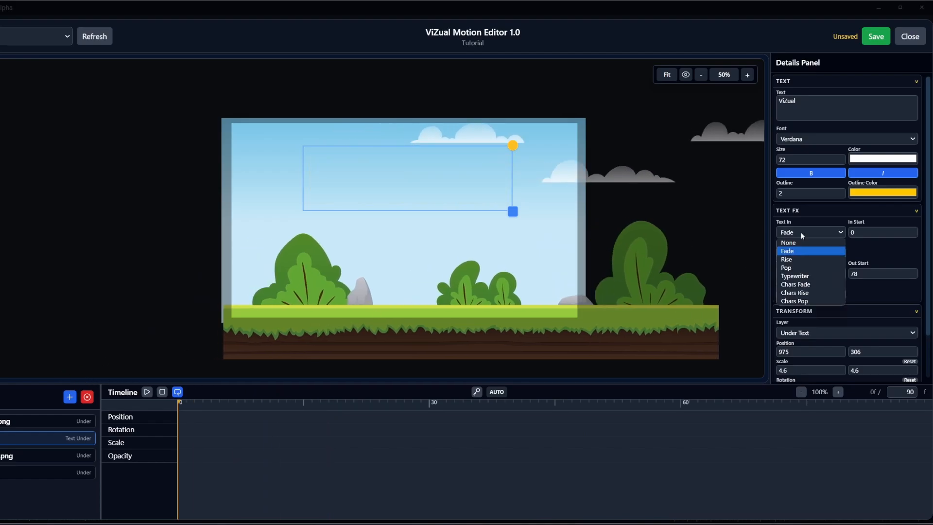
left_click(796, 276)
mouse_move(183, 408)
left_mouse_down()
mouse_move(479, 409)
mouse_move(178, 407)
left_mouse_up()
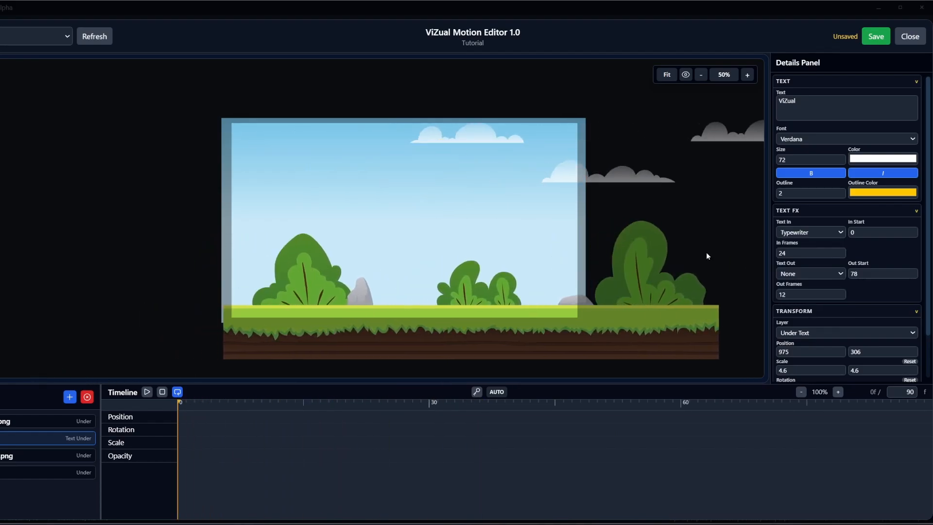
left_click(805, 234)
left_click(800, 300)
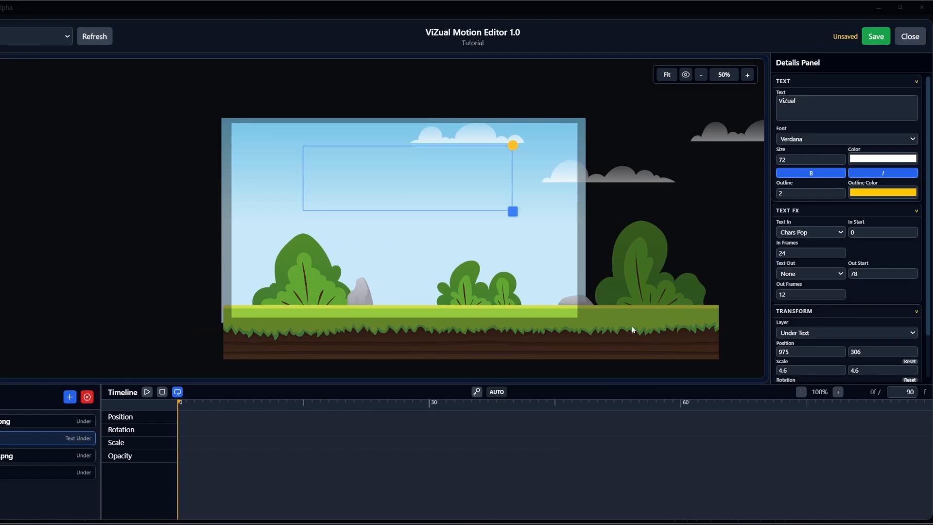
left_click_drag(180, 407, 428, 407)
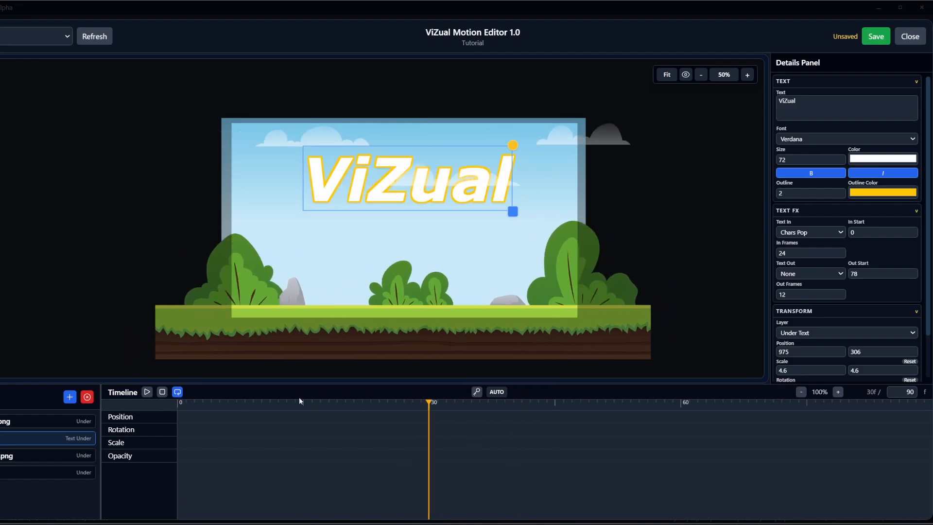
left_click(810, 232)
left_click(799, 291)
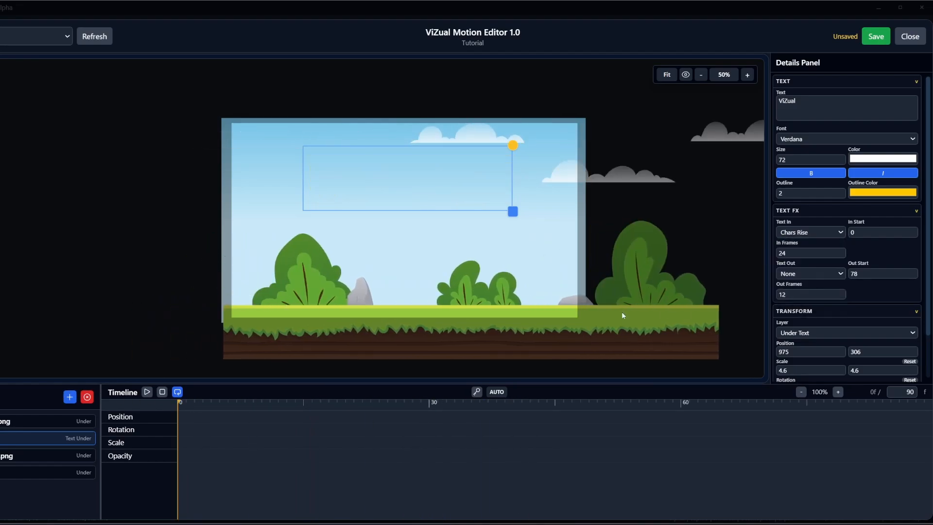
left_click_drag(183, 408, 237, 407)
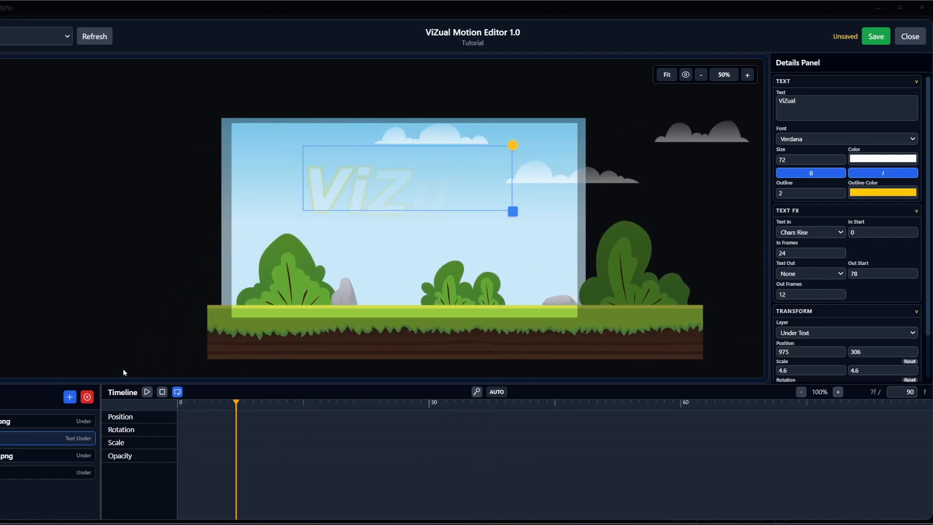
- Set the ViZual text's entrance effect to Chars Fade and preview it on the timeline
left_click(823, 232)
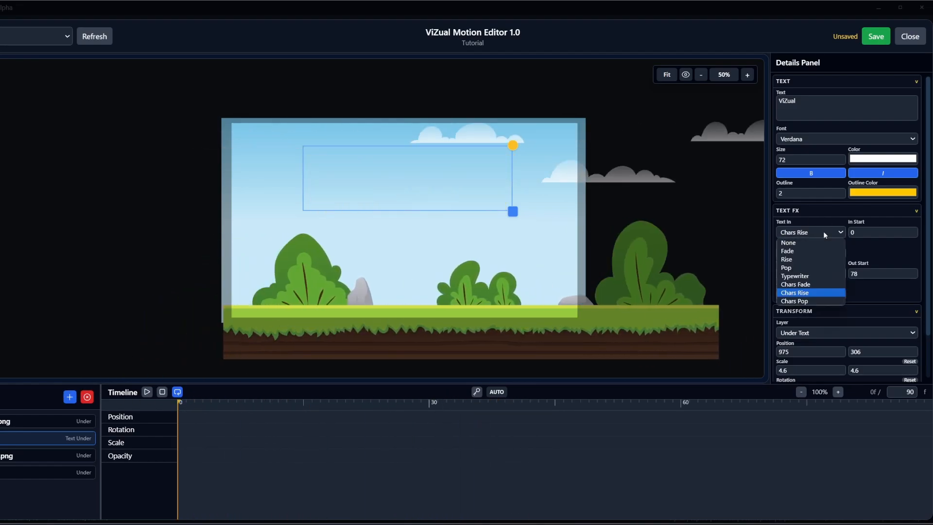
left_click(795, 284)
left_click_drag(186, 408, 552, 413)
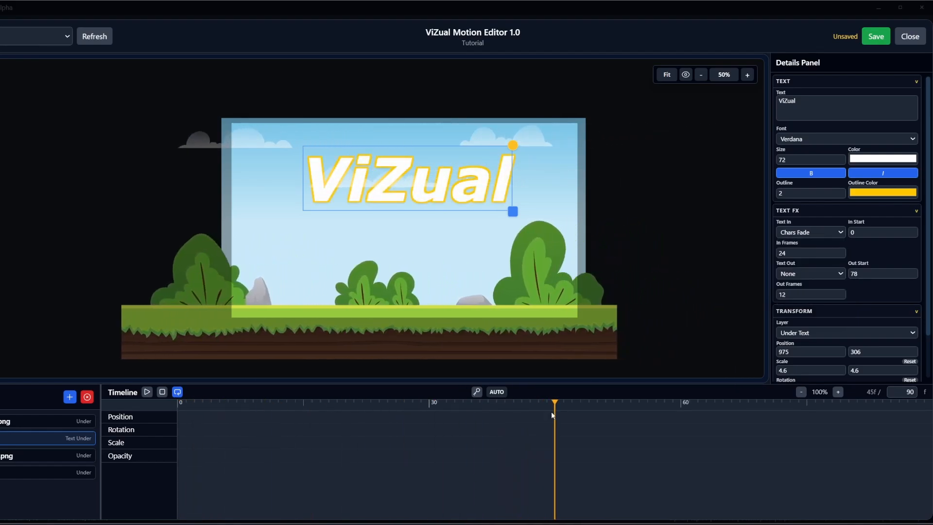
- Extend the motion's total length to 120 frames
double_click(875, 273)
left_click(801, 392)
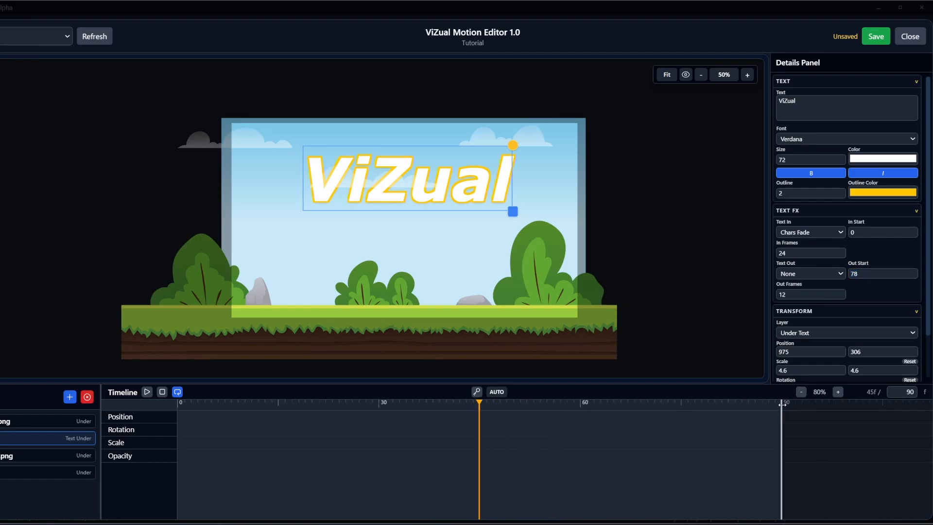
left_click_drag(479, 402, 379, 403)
mouse_move(783, 405)
left_mouse_down()
mouse_move(876, 408)
mouse_move(801, 411)
left_mouse_up()
double_click(906, 391)
type("120")
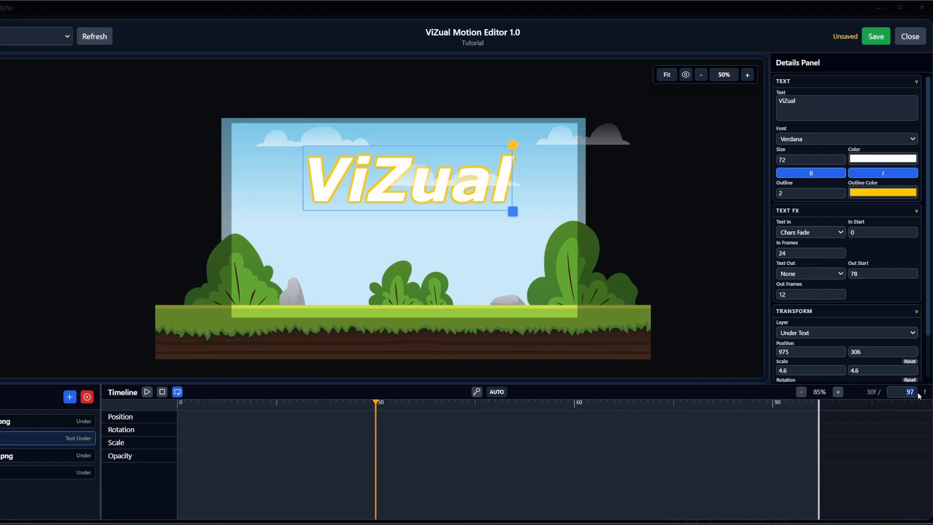
key("Return")
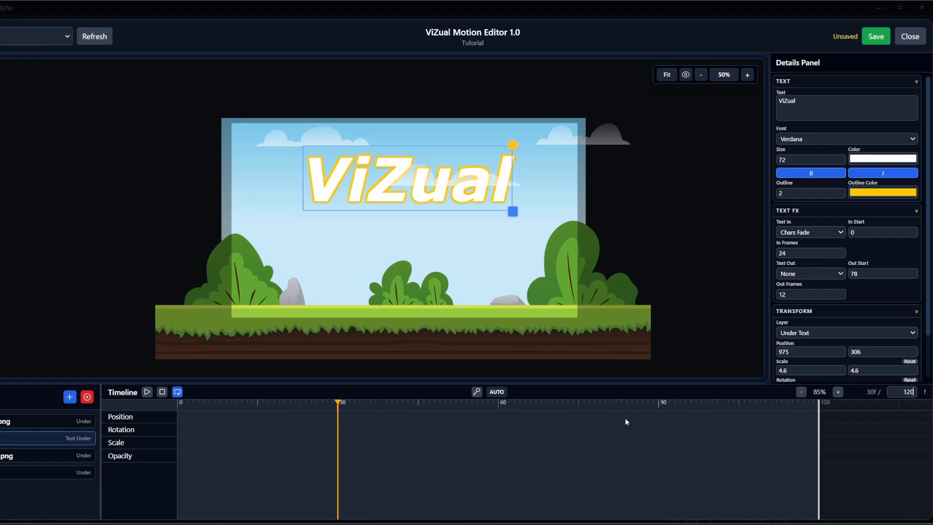
- Play back the lengthened motion and scrub to frame 59 to check the text animation
left_click_drag(333, 410, 557, 404)
left_click(146, 392)
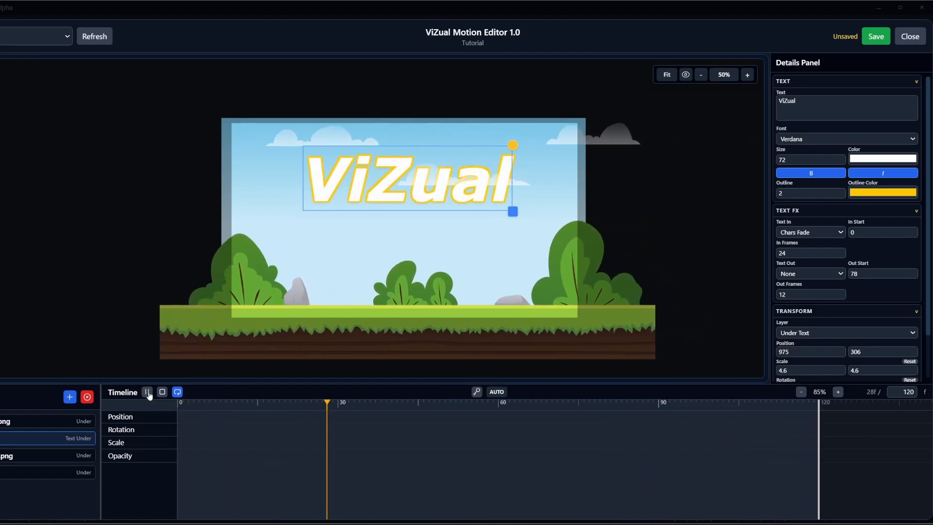
left_click(149, 396)
left_click_drag(529, 405, 493, 403)
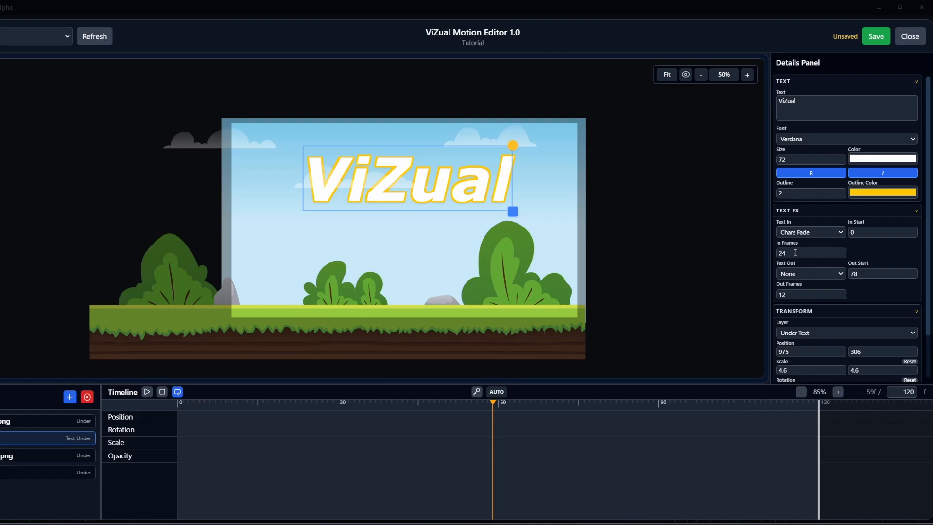
- Give the ViZual text a Shrink exit effect starting at frame 60 and lasting 20 frames, and play it back
double_click(863, 277)
left_click(801, 273)
left_click(799, 299)
left_click_drag(492, 403, 131, 391)
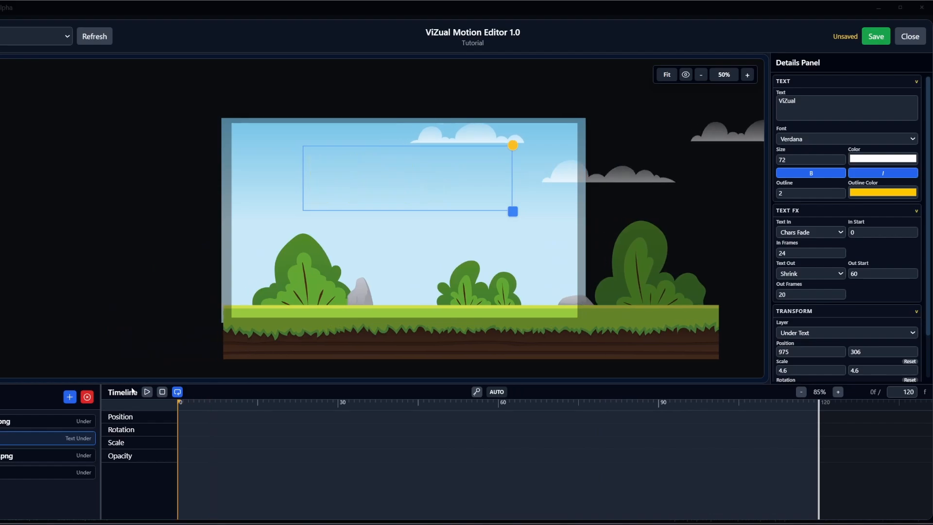
left_click(147, 391)
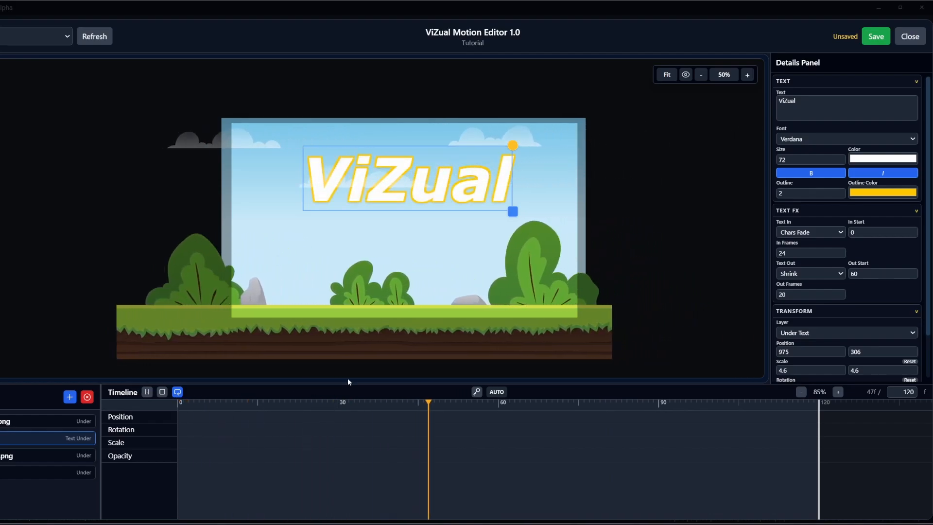
key("space")
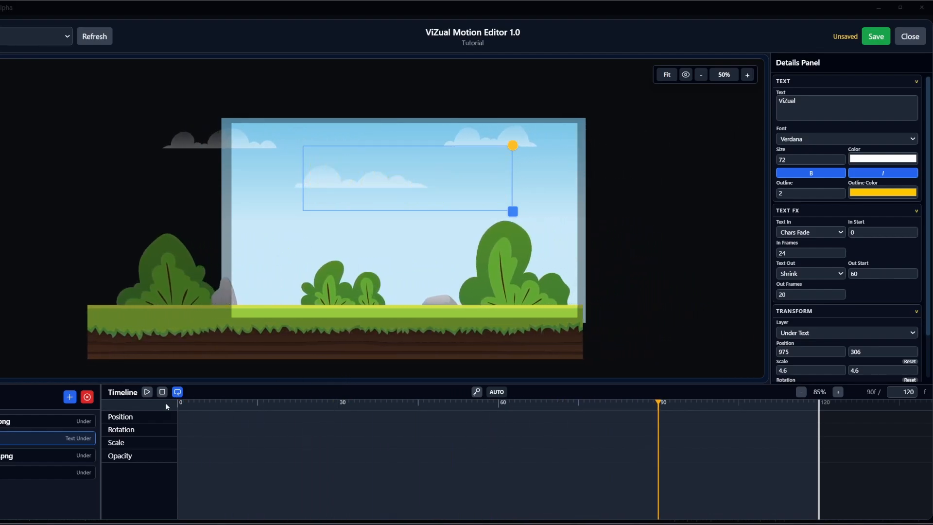
- Add a second text layer and, at frame 36, enlarge it to a scale of about 2.73
left_click(70, 397)
left_click(47, 427)
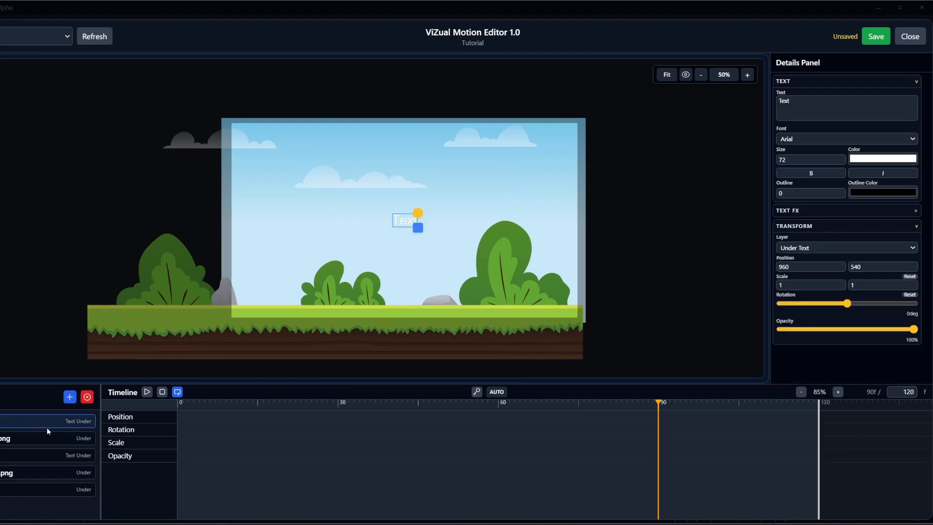
left_click_drag(536, 397, 370, 398)
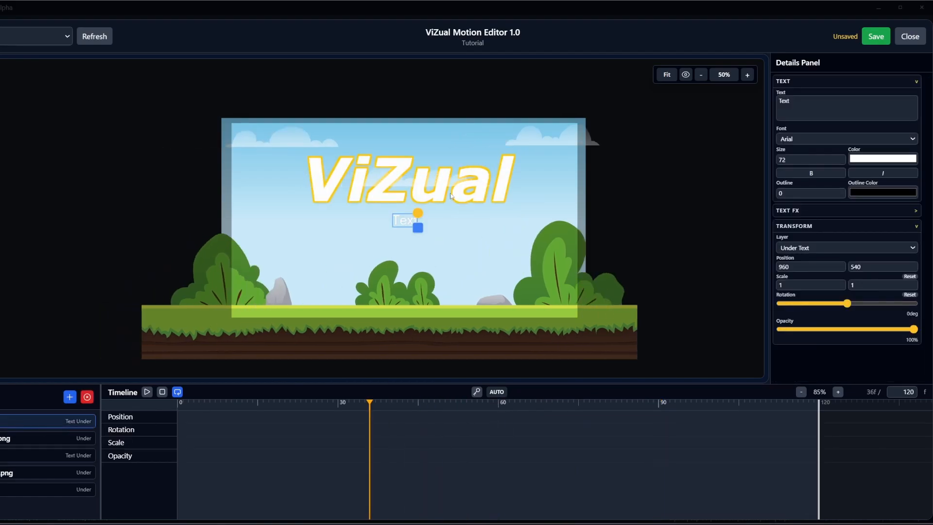
left_click_drag(420, 230, 493, 251)
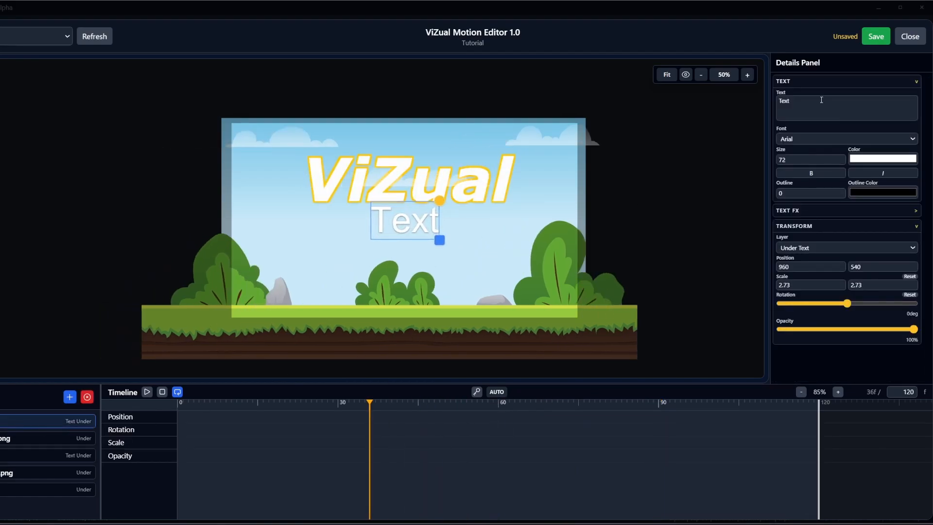
- Replace the new text layer's wording with Motion Editor and reduce its scale to about 2.02
left_click_drag(821, 99, 771, 101)
type("Motion ")
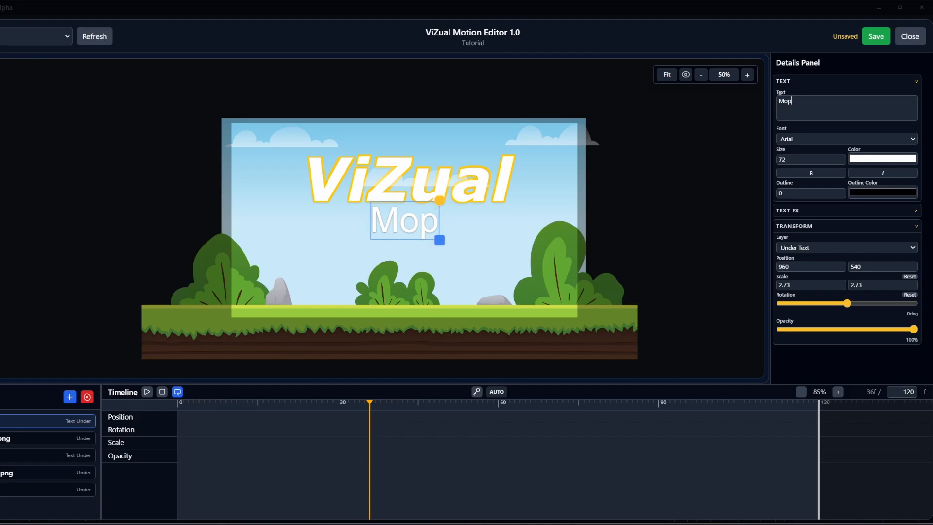
type("Editor")
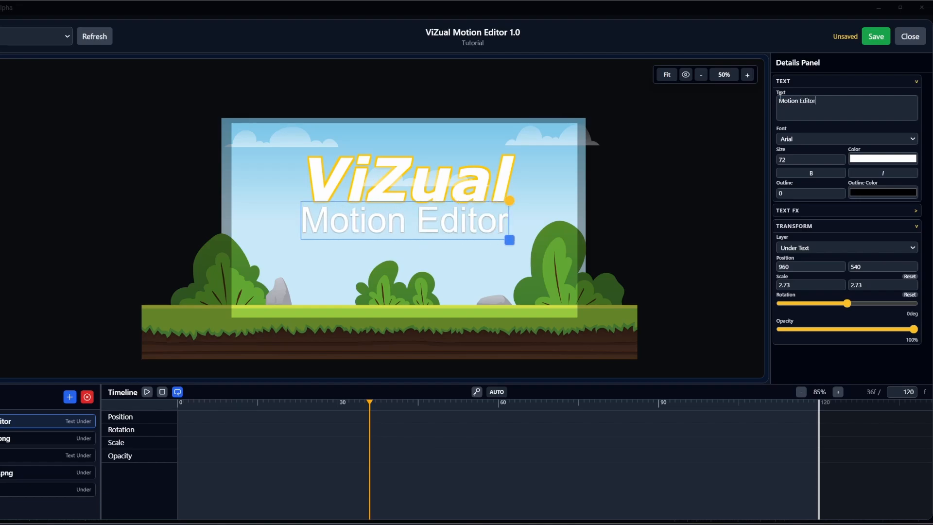
left_click_drag(512, 241, 502, 234)
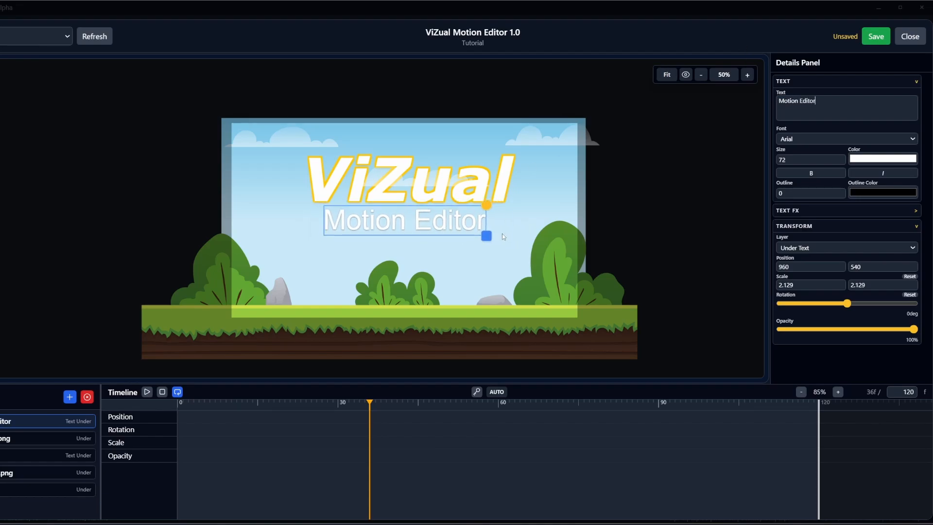
- Set the Motion Editor text's font to Verdana and place it just beneath ViZual at about 963, 507, scaled to about 1.838
left_click(819, 143)
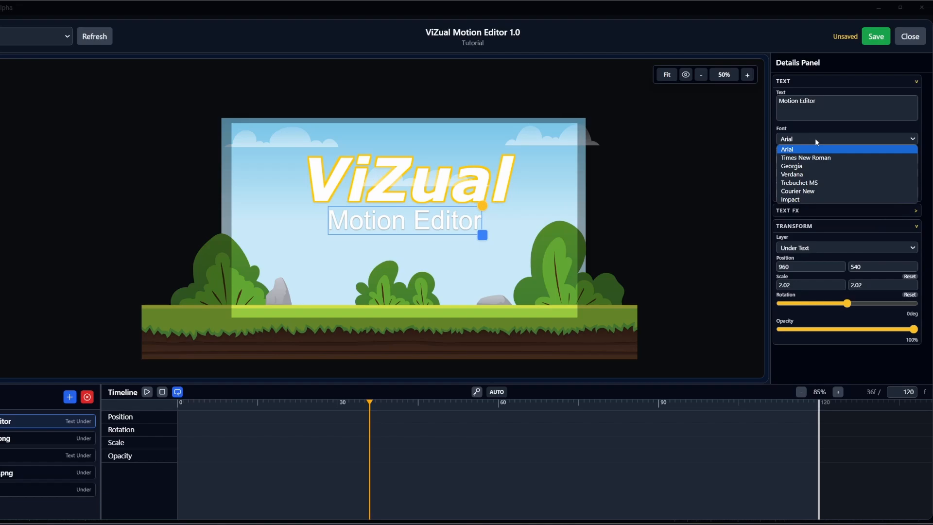
left_click(801, 179)
left_click_drag(491, 235, 442, 219)
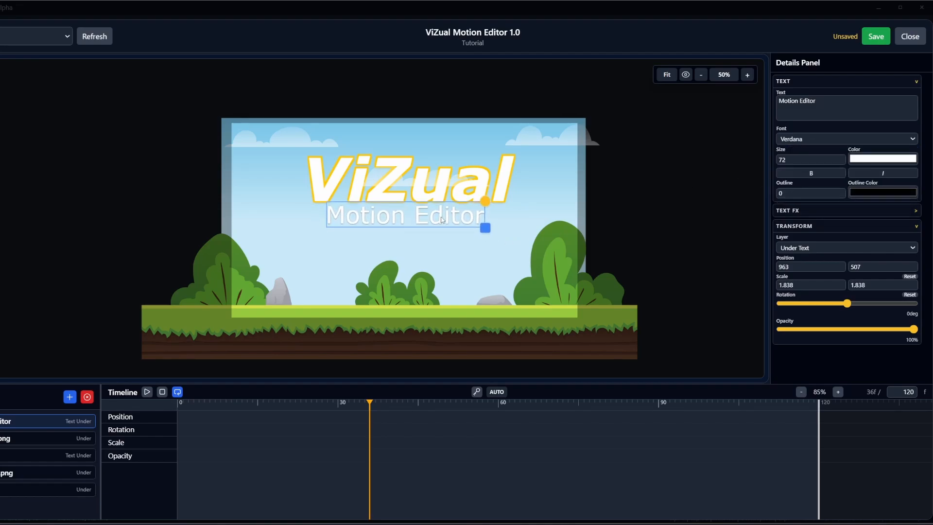
- Style the Motion Editor text as bold without italics, with an outline of 2 in cyan
left_click(877, 176)
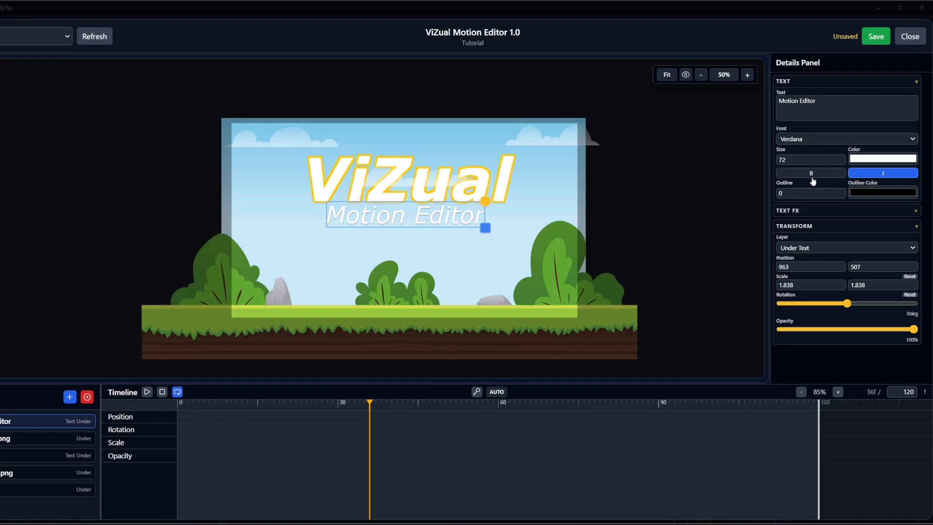
left_click(815, 178)
left_click(864, 176)
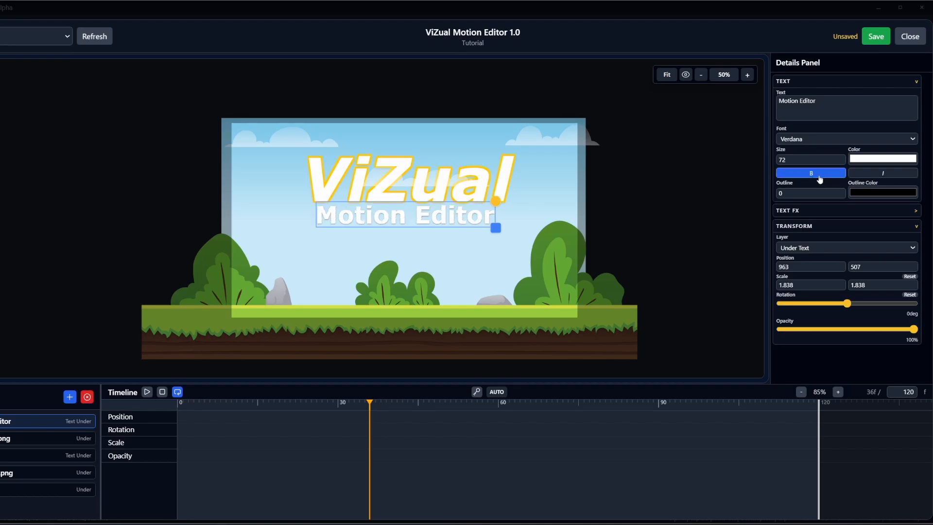
type("2")
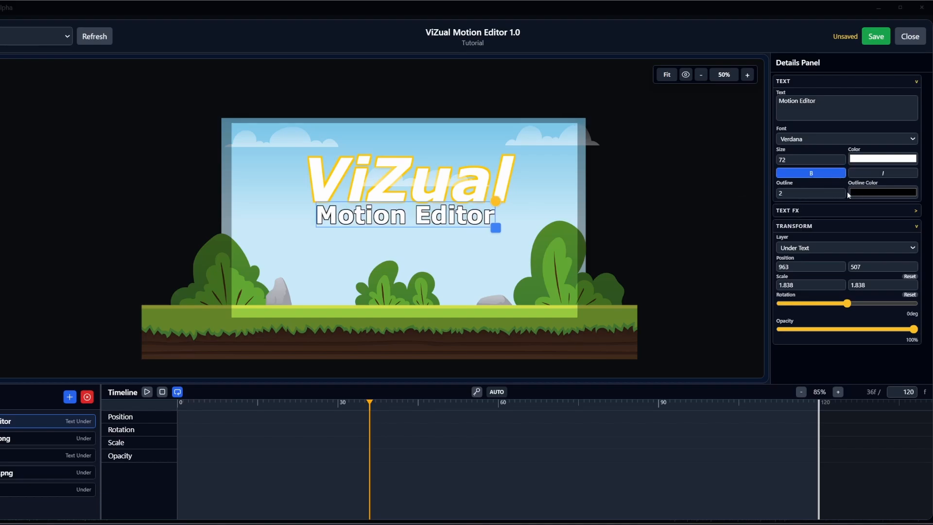
left_click(873, 196)
left_click(930, 285)
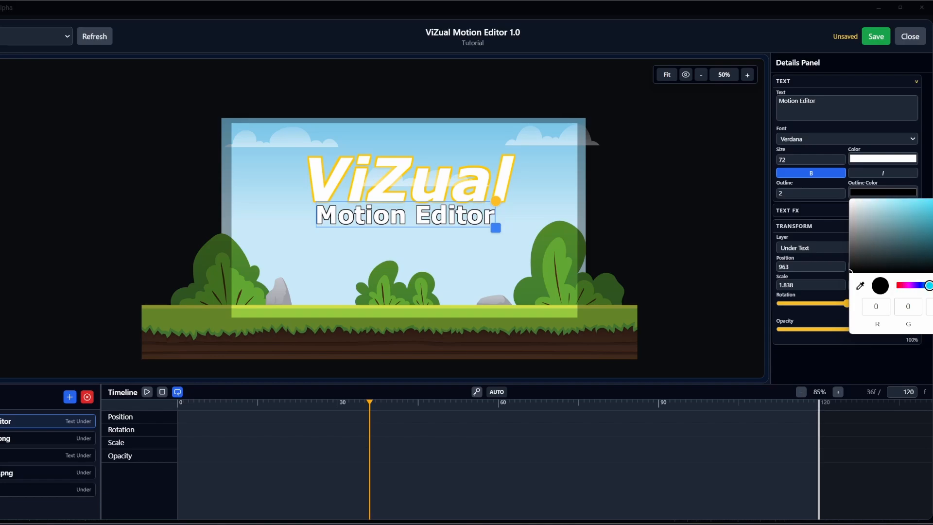
- Give the Motion Editor text a Typewriter entrance effect starting at frame 30
left_click(804, 211)
left_click_drag(271, 409, 338, 410)
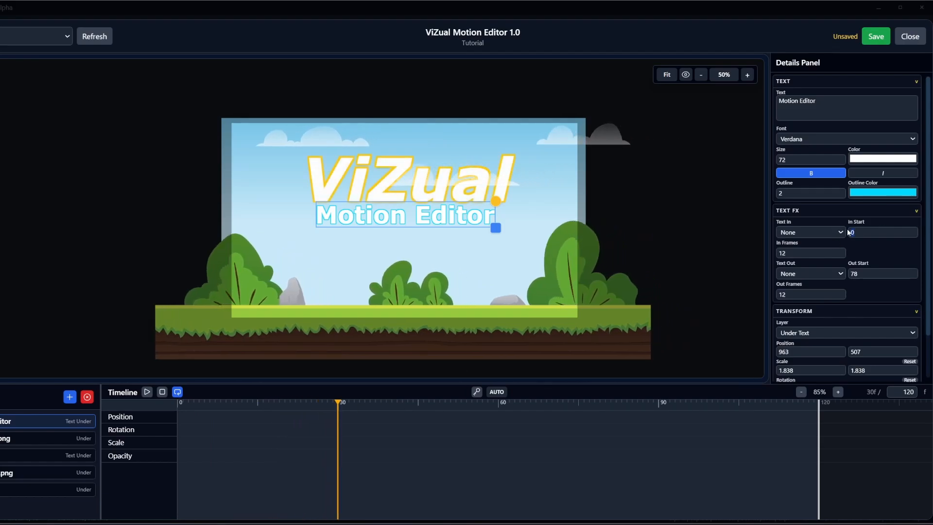
left_click(809, 235)
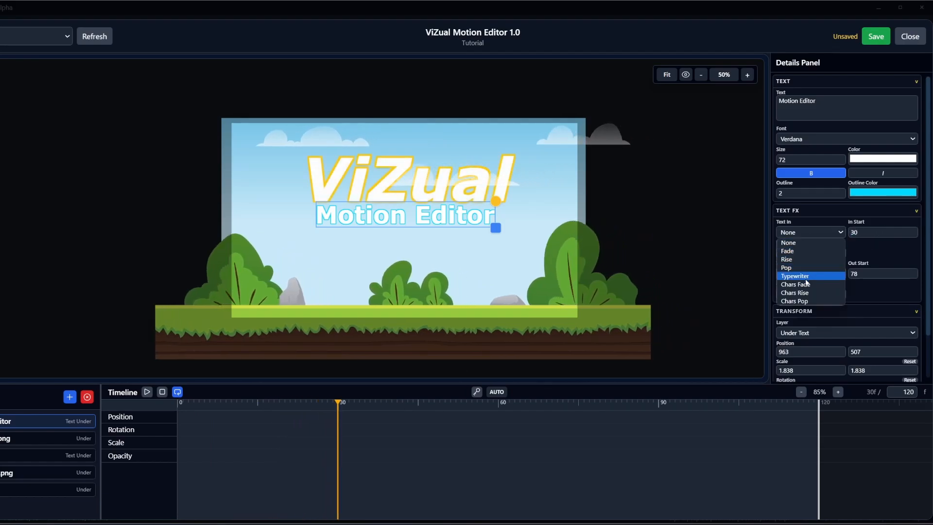
left_click(788, 274)
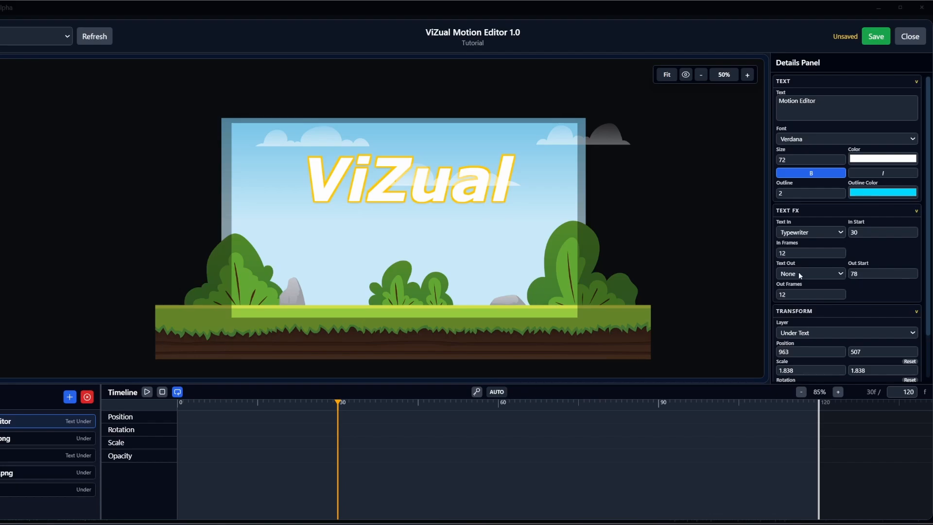
- Give the Motion Editor text a Fade exit effect starting at frame 60 and lasting 15 frames
type("60")
left_click(808, 274)
left_click(803, 294)
double_click(821, 293)
- Play the animation from frame 0 to check the entrance and exit effects of both texts
left_click_drag(247, 407, 131, 389)
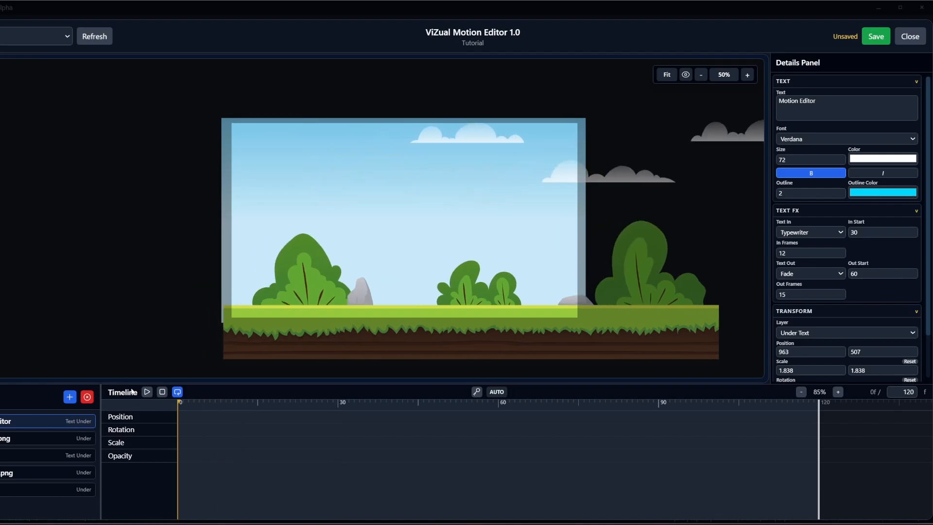
left_click_drag(198, 392, 2, 375)
key("space")
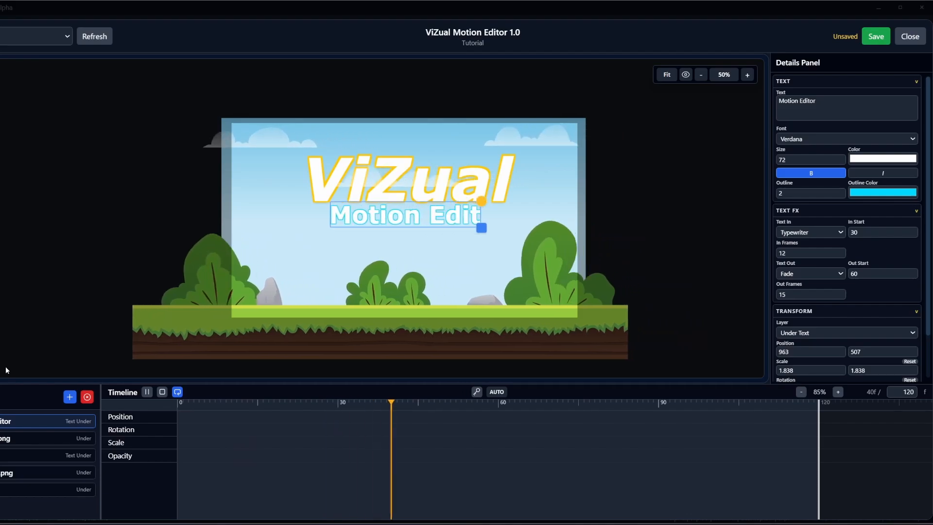
key("space")
key("space")
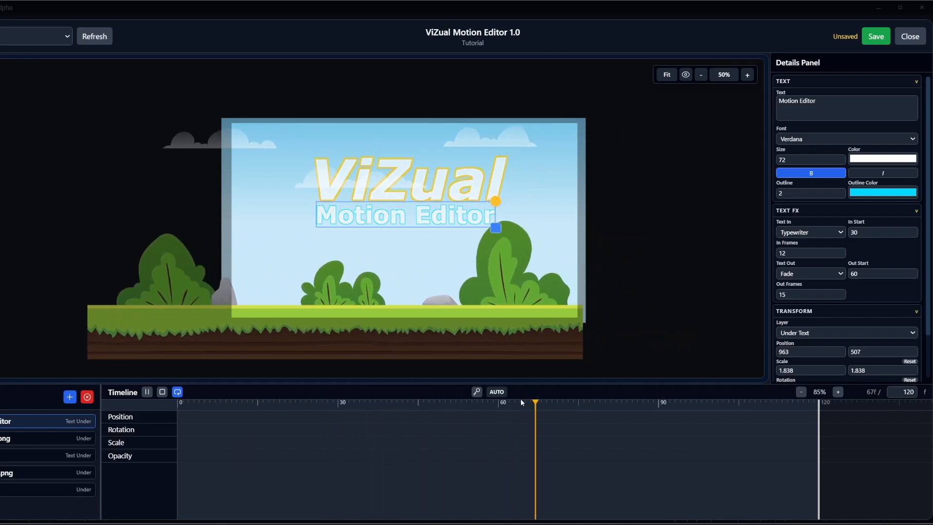
key("space")
- Save the Tutorial motion, return the playhead to frame 0 and close the motion editor
left_click(864, 40)
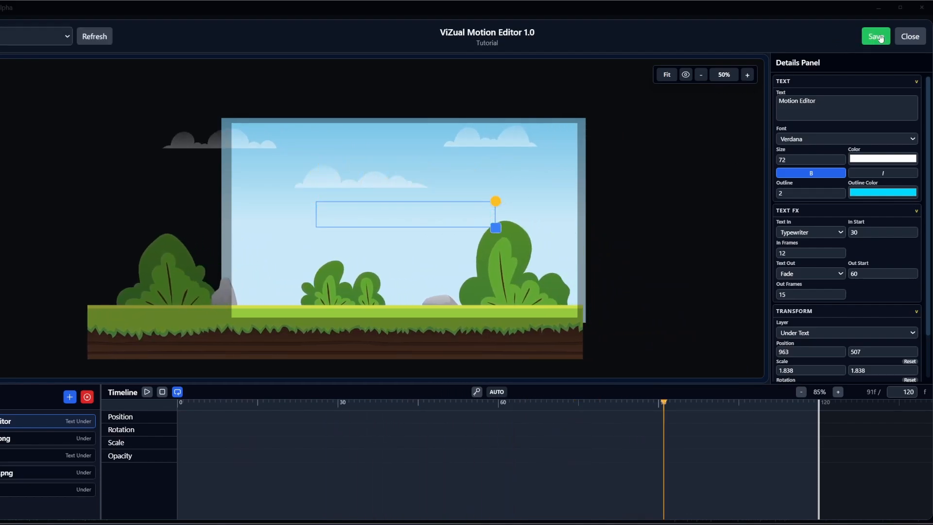
left_click_drag(238, 403, 38, 377)
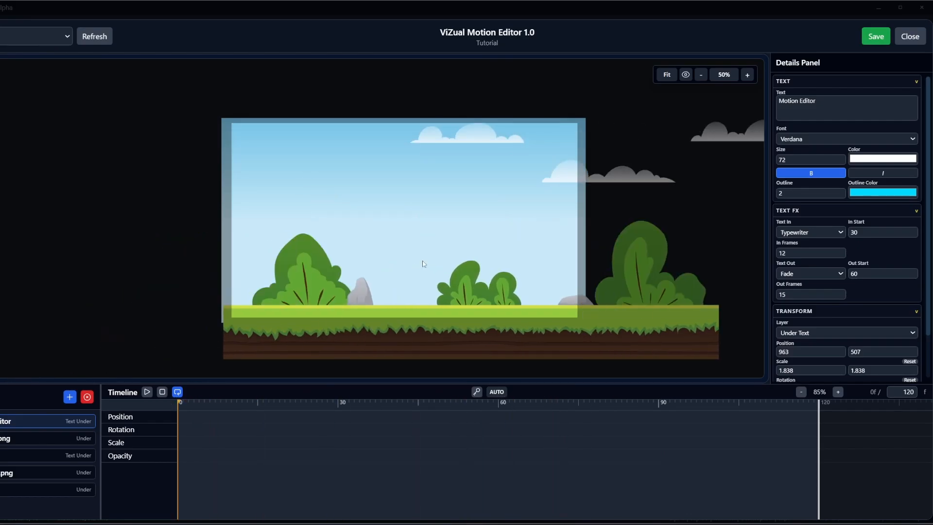
left_click(914, 37)
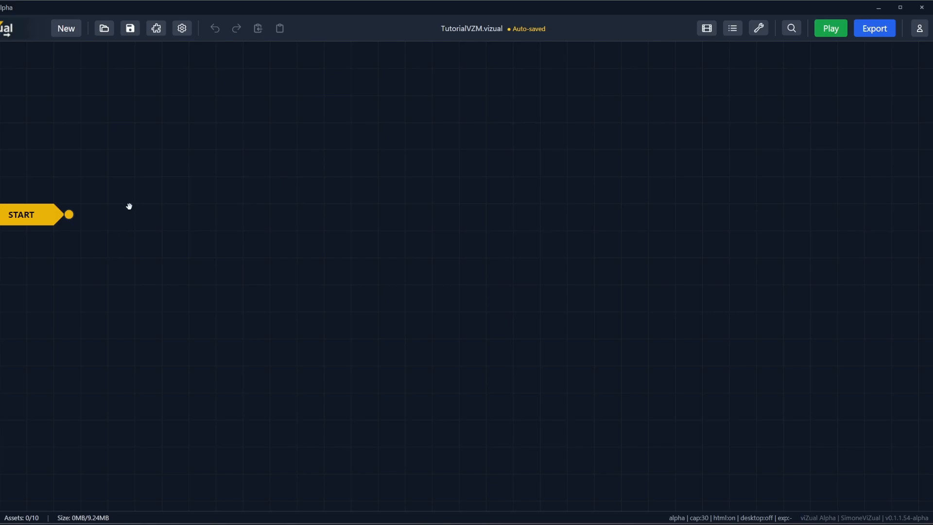
- Create a story tile linked from START and a second story tile linked from the first one's Choice 1
left_click_drag(130, 206, 156, 254)
left_click_drag(102, 265, 319, 259)
left_click(320, 259)
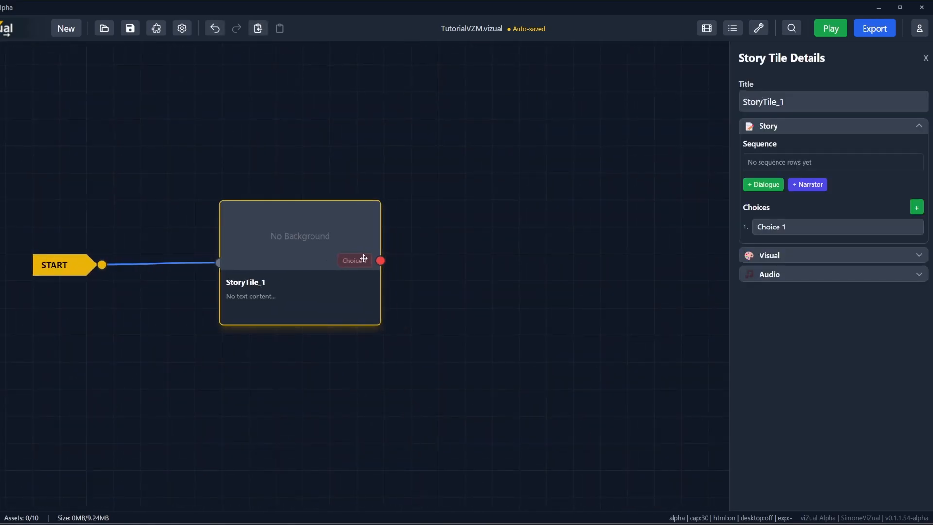
left_click_drag(381, 260, 595, 261)
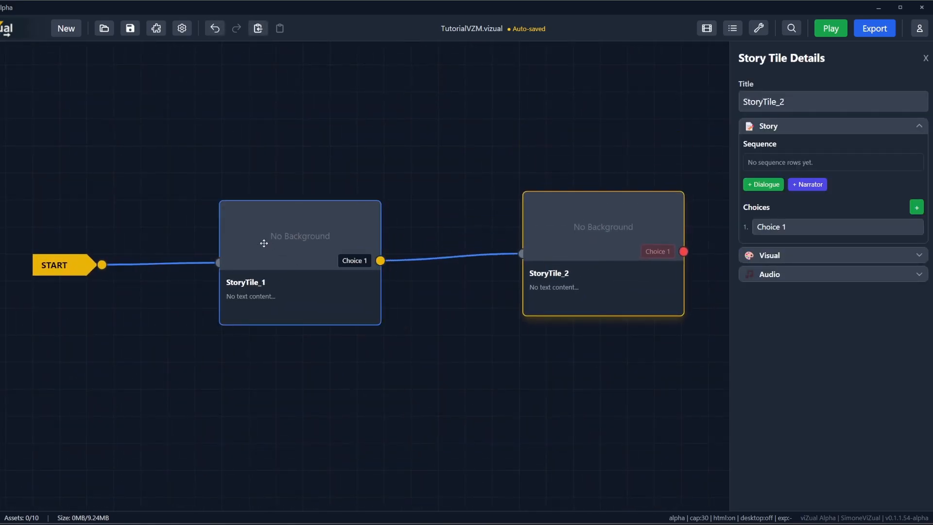
- Add a narrator line reading "This is the editor" to StoryTile_1
left_click(263, 239)
left_click(784, 262)
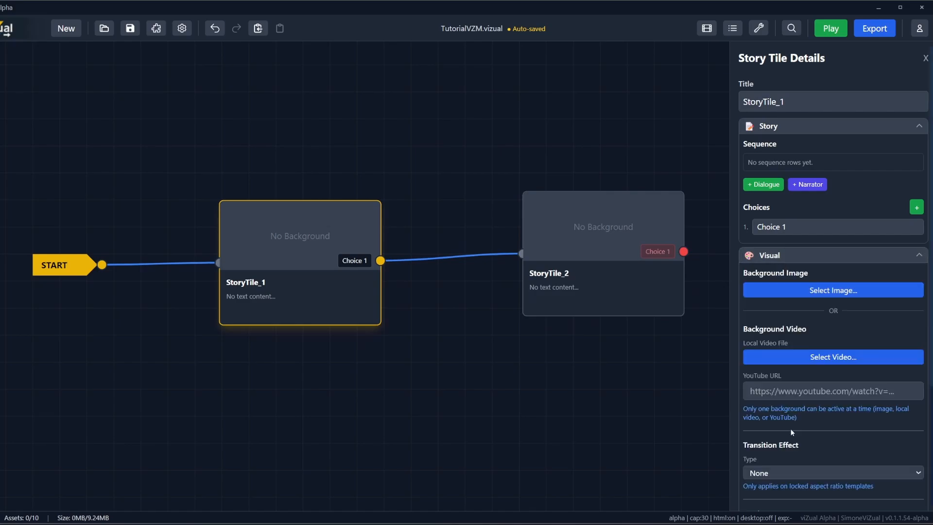
scroll(798, 229, "down", 3)
scroll(808, 192, "up", 3)
left_click(809, 185)
left_click(779, 207)
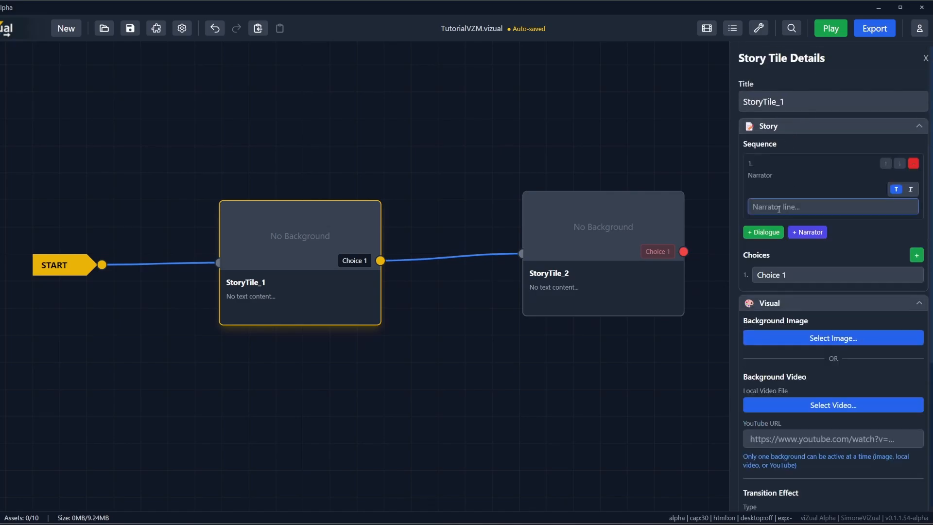
type("This is the edit")
left_click(843, 258)
- Enable motion on StoryTile_1 and assign the Tutorial motion file
scroll(842, 258, "down", 5)
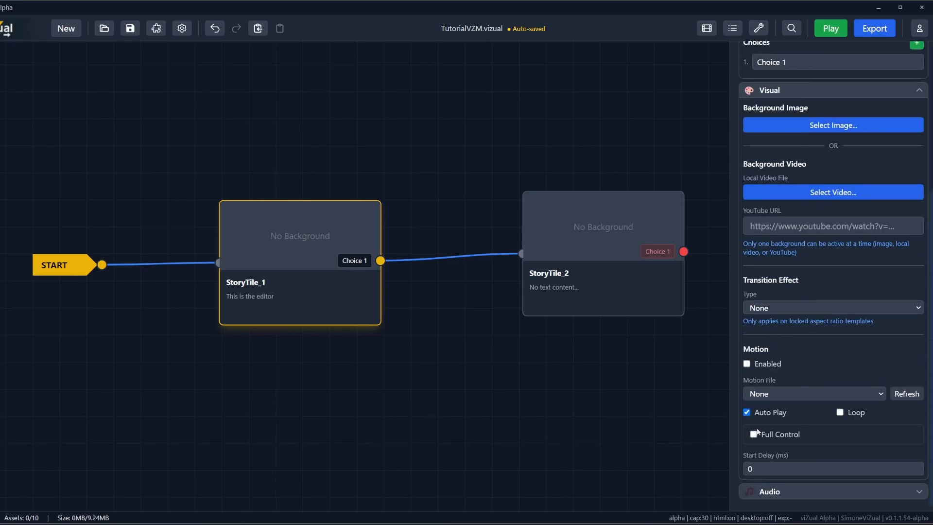
left_click(747, 365)
left_click(797, 393)
left_click(786, 416)
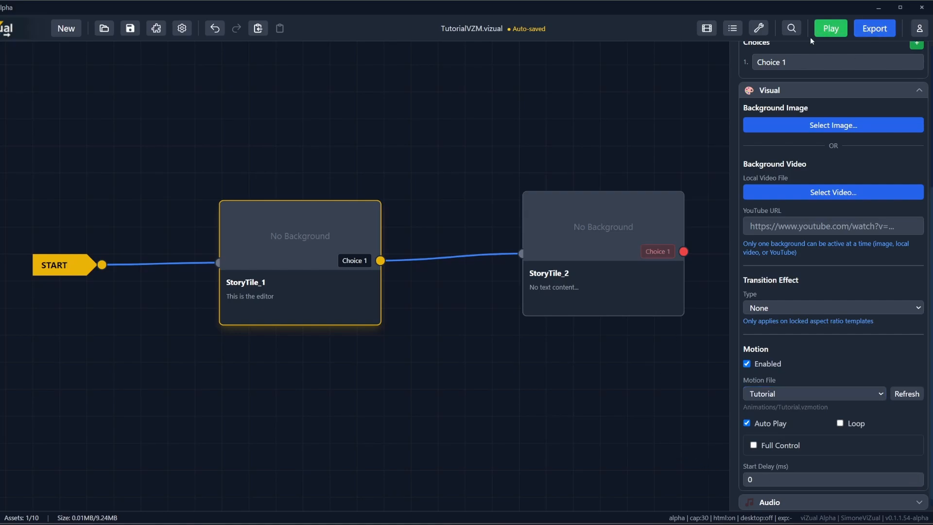
- Run the project, start the story to view the motion behind the narrator text, and close the preview
left_click(829, 28)
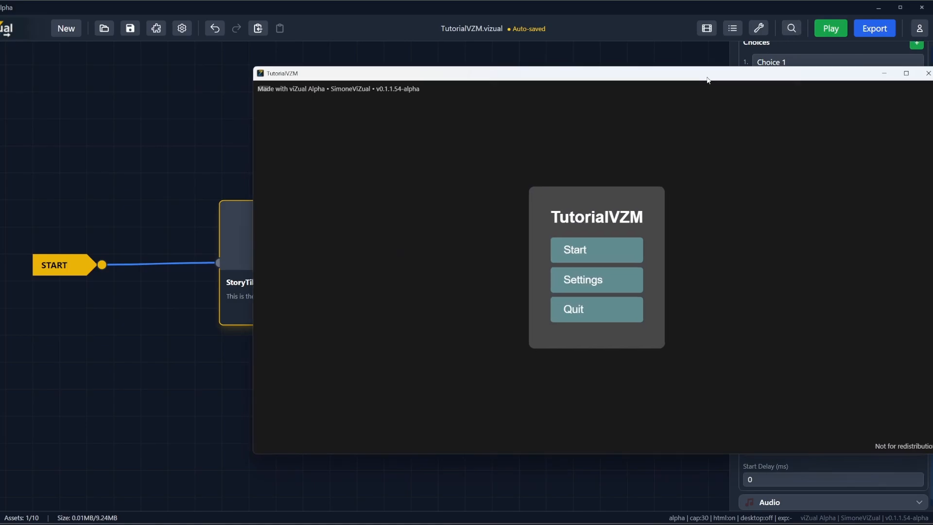
left_click(436, 249)
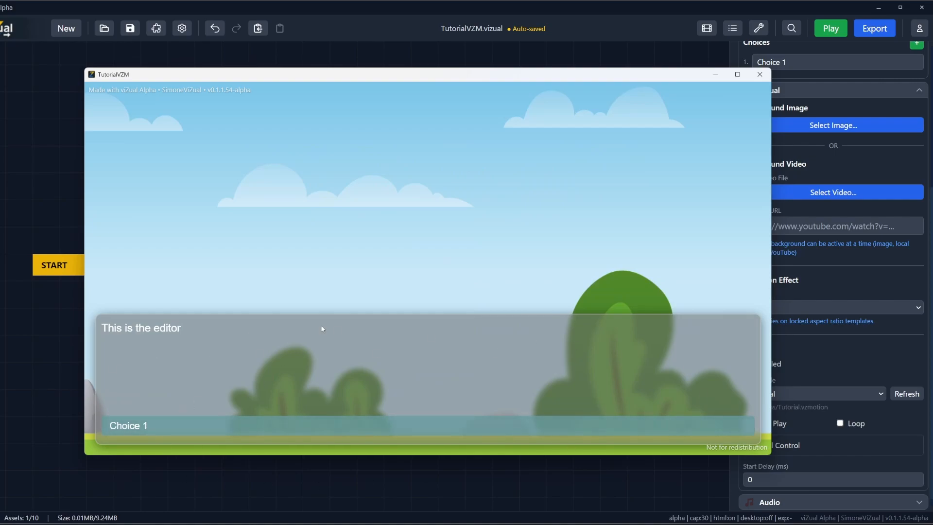
left_click(761, 75)
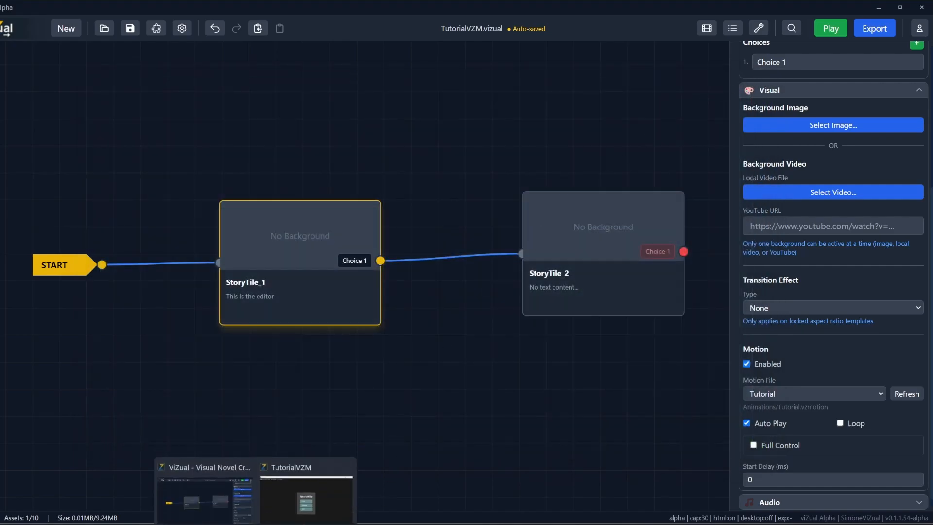
left_click(473, 399)
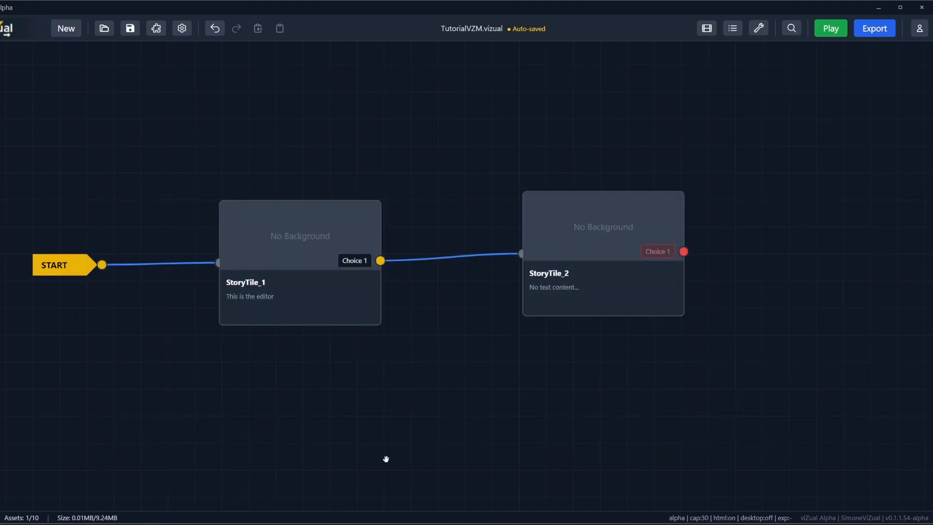
- Turn on Full Control for the motion of StoryTile_1
left_click_drag(327, 305, 330, 301)
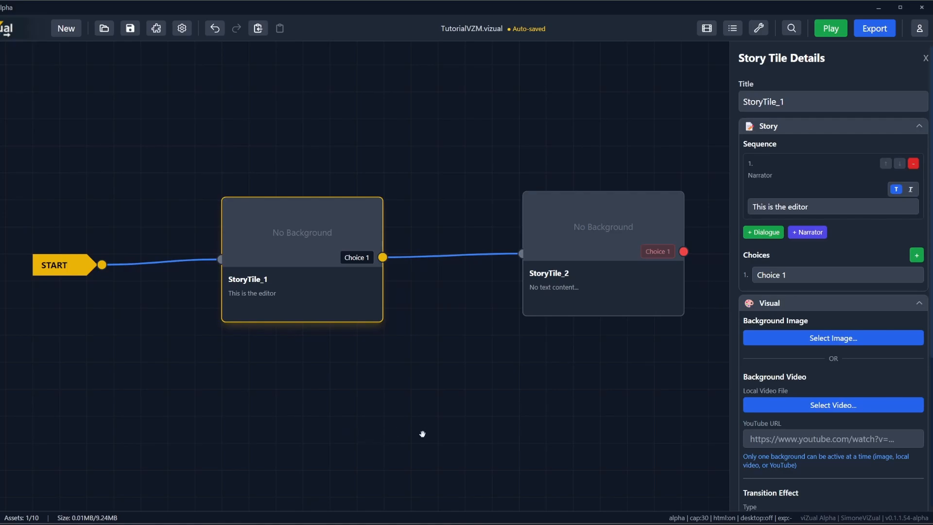
scroll(788, 362, "down", 5)
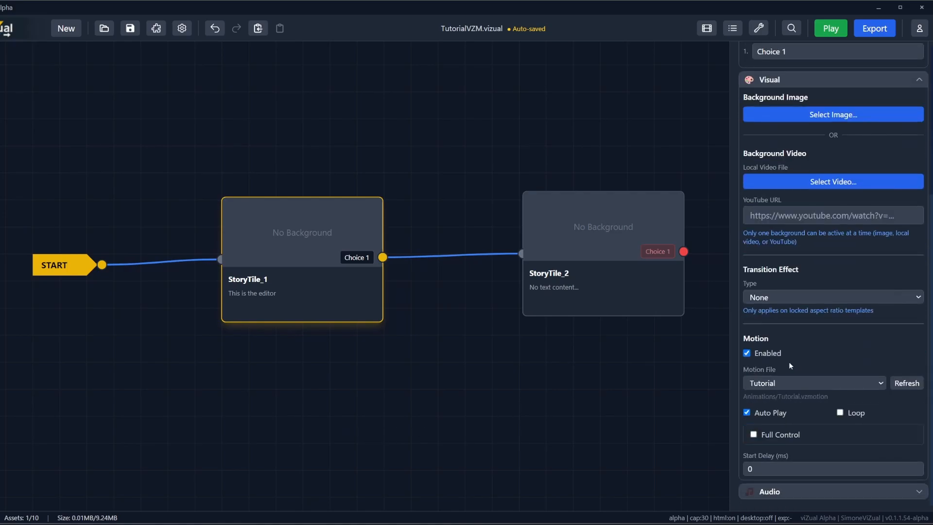
left_click(754, 435)
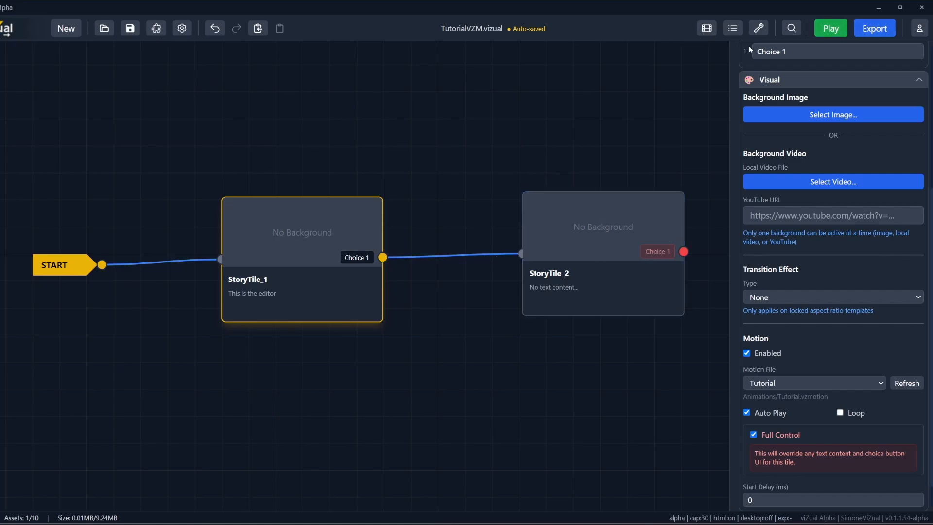
- Run the project again to watch the full-control motion lead into StoryTile_2, and close the preview
left_click(830, 28)
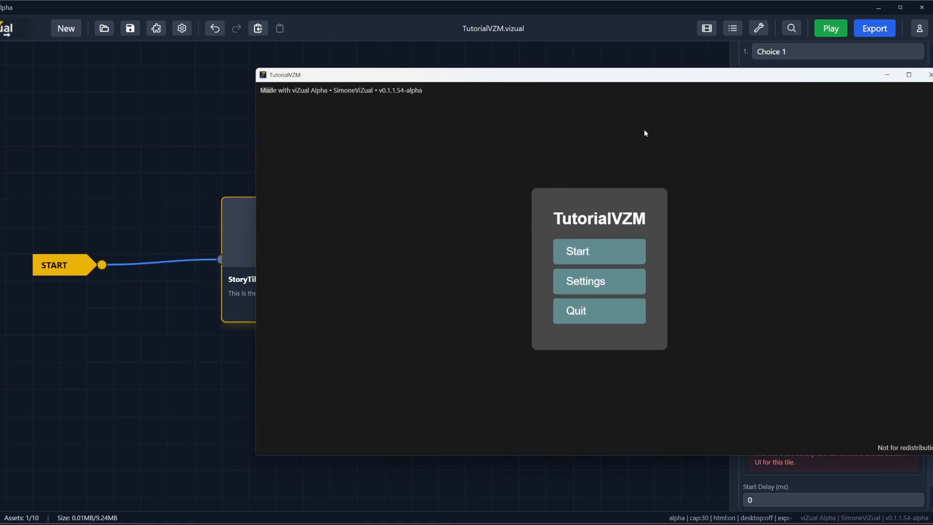
left_click(430, 254)
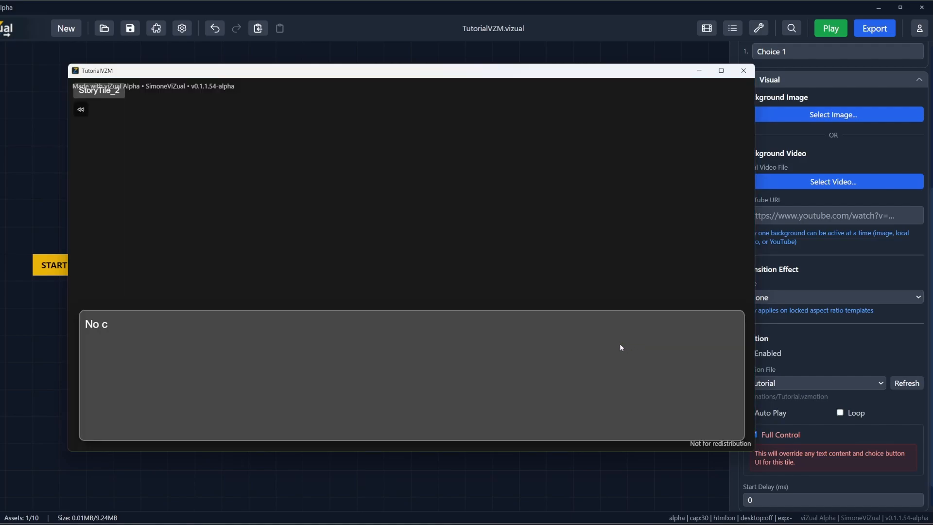
left_click_drag(569, 76, 525, 280)
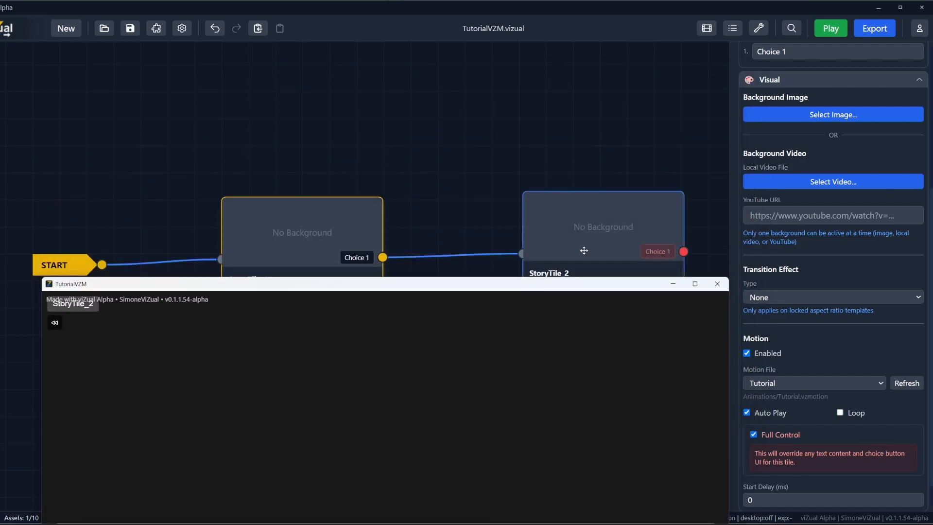
left_click(658, 278)
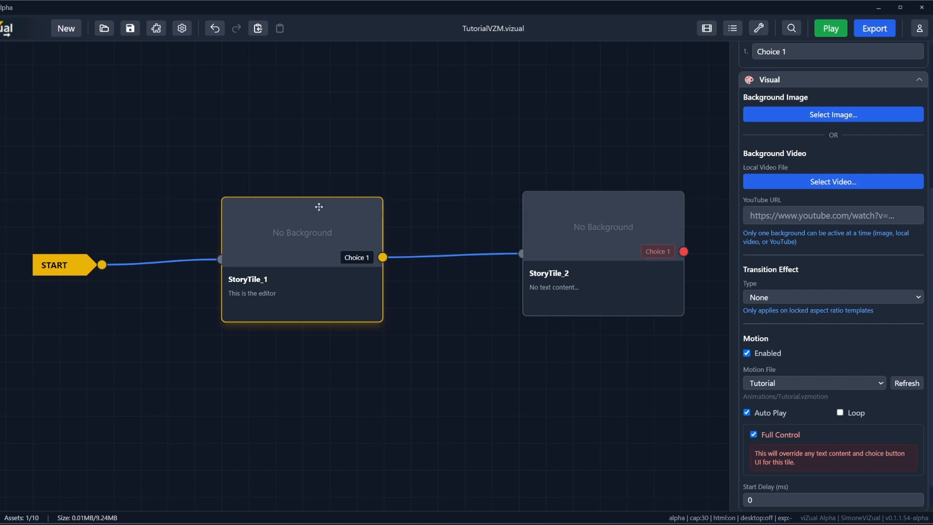
- Reopen the Tutorial motion in the motion editor and delete its bottom sky layer
left_click(706, 31)
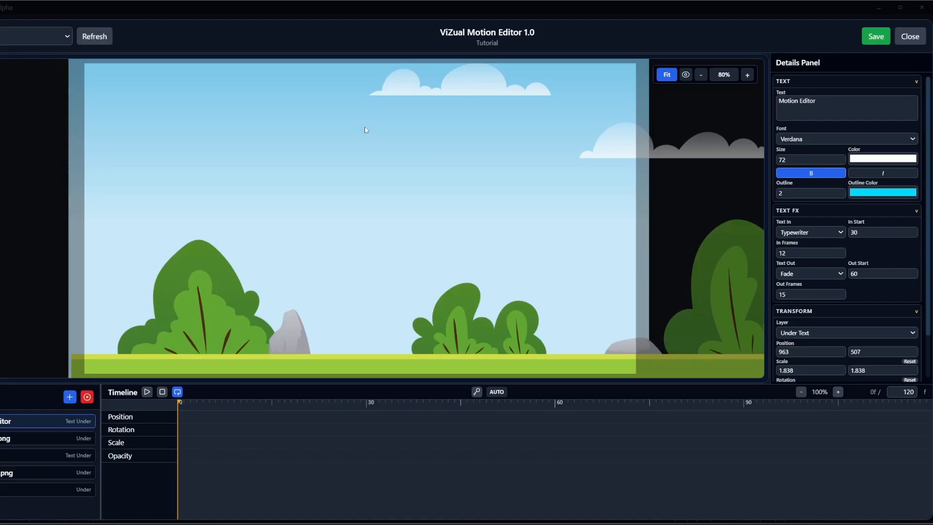
left_click(6, 472)
left_click(12, 489)
left_click(87, 397)
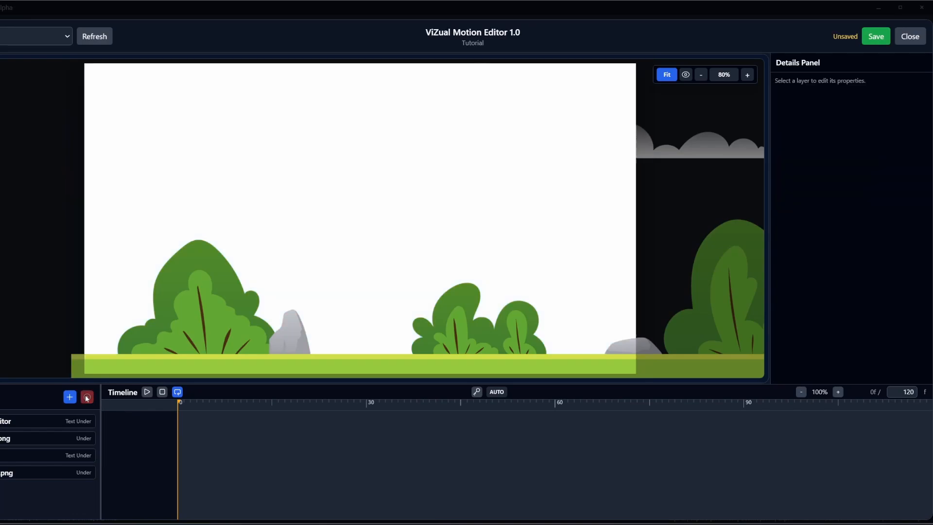
- Briefly show the canvas with a transparent background, and save and close the Tutorial motion
left_click(686, 74)
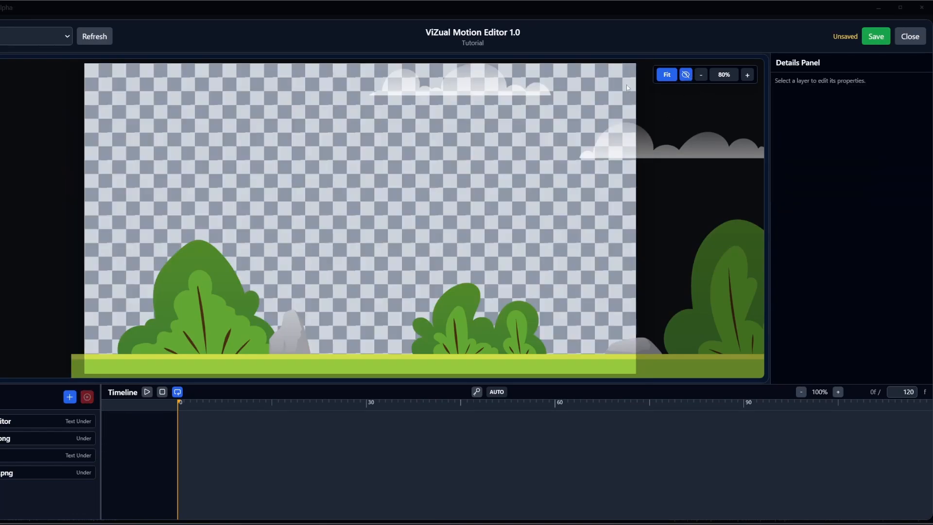
left_click(686, 75)
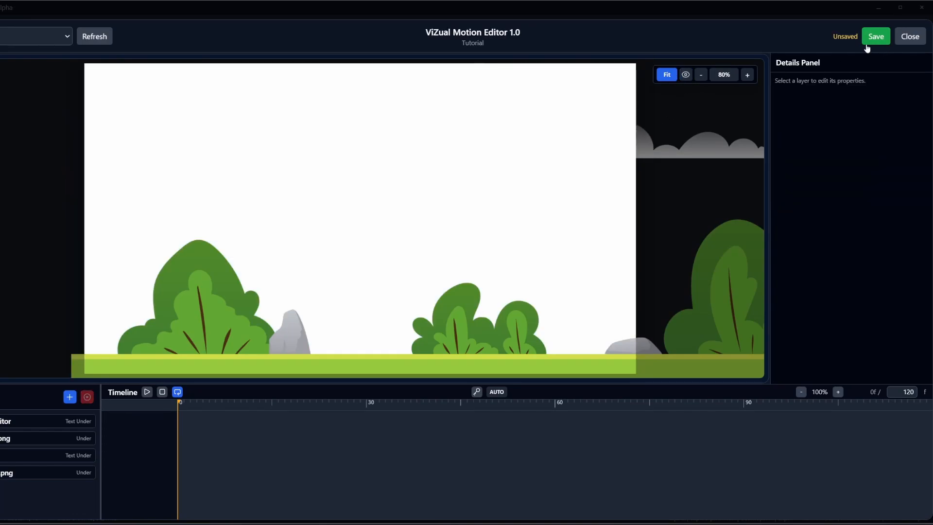
left_click(876, 37)
left_click(910, 36)
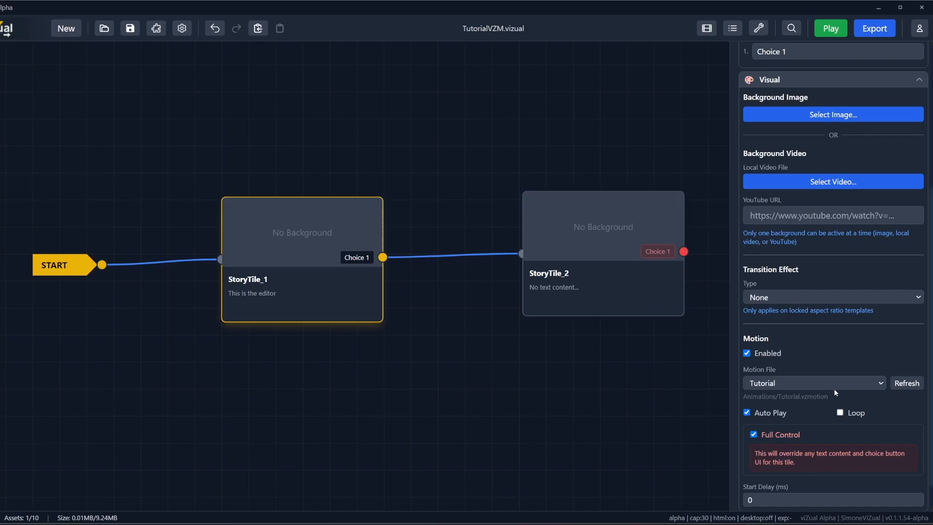
- Set 44.png from the project's Assets folder as the background image of StoryTile_1
scroll(782, 335, "up", 5)
left_click(784, 334)
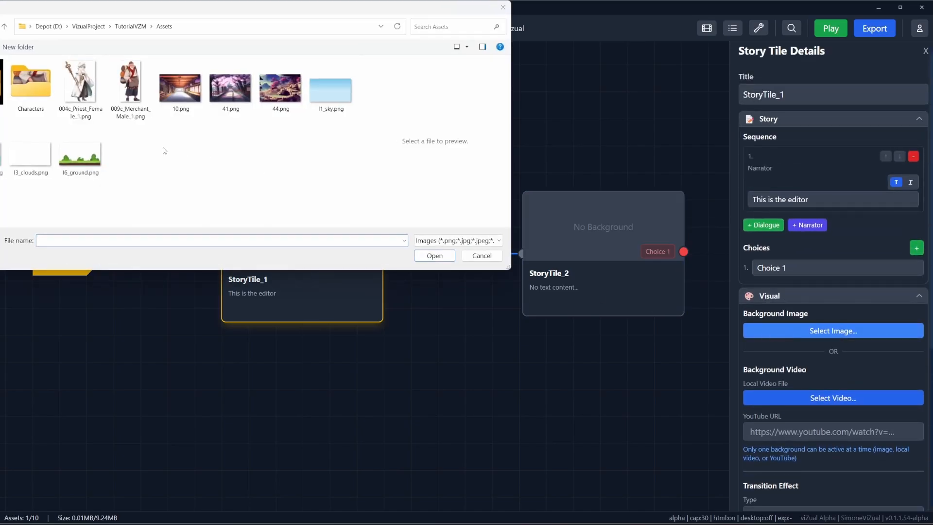
double_click(276, 97)
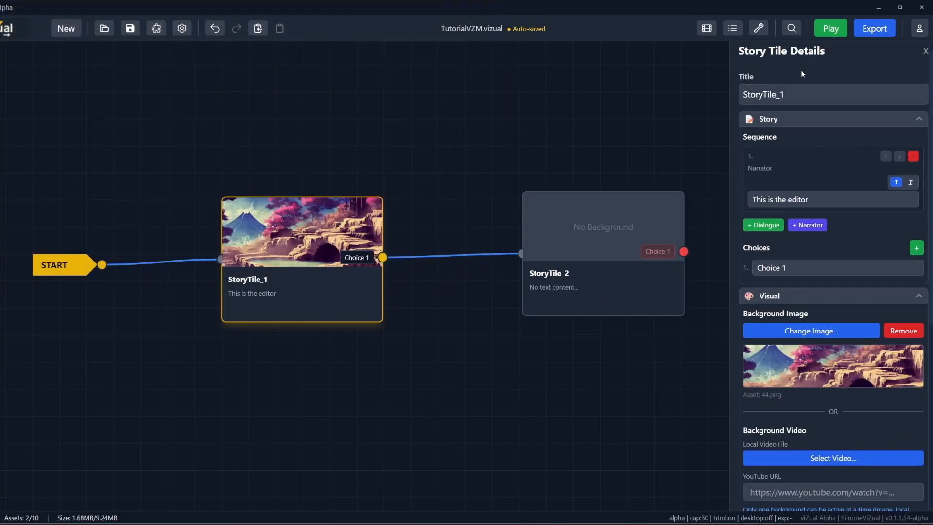
- Run the project to watch the transparent motion over the StoryTile_1 background, advance to StoryTile_2, and close the preview
scroll(791, 362, "down", 6)
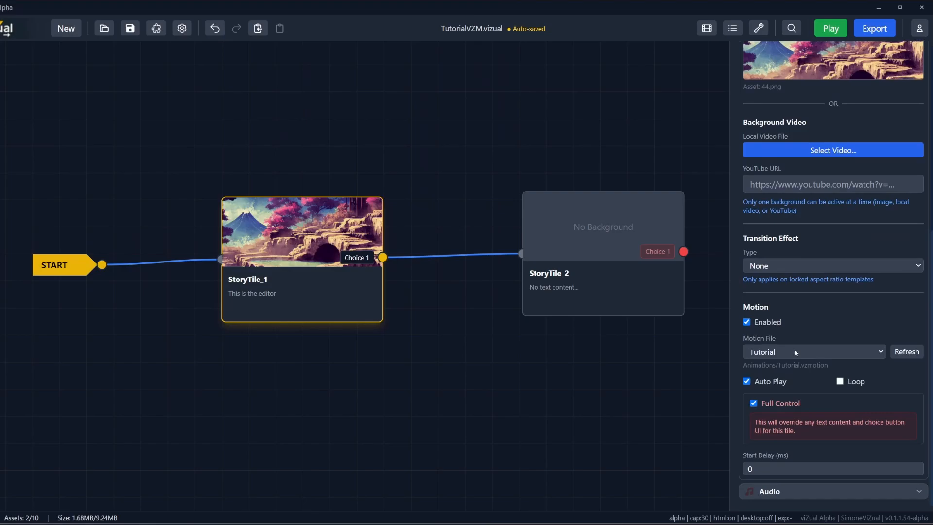
left_click(831, 34)
left_click(618, 250)
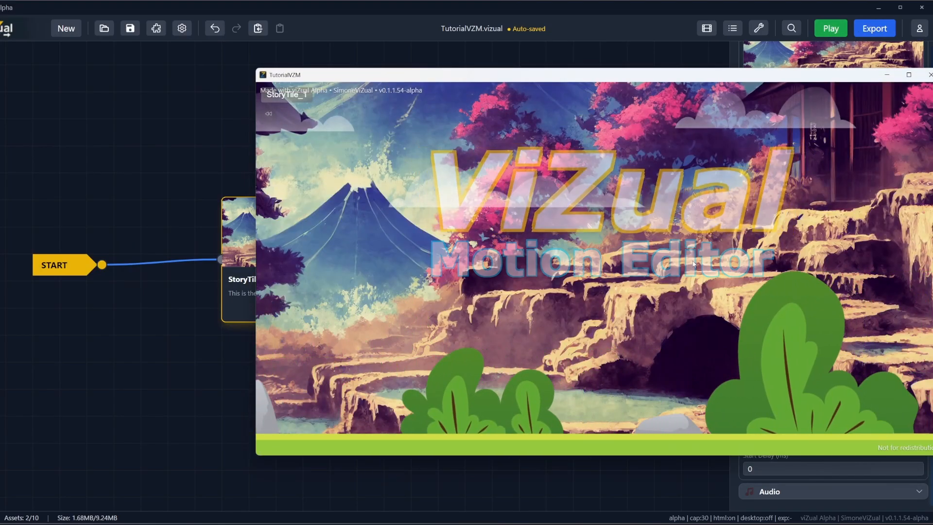
left_click(516, 272)
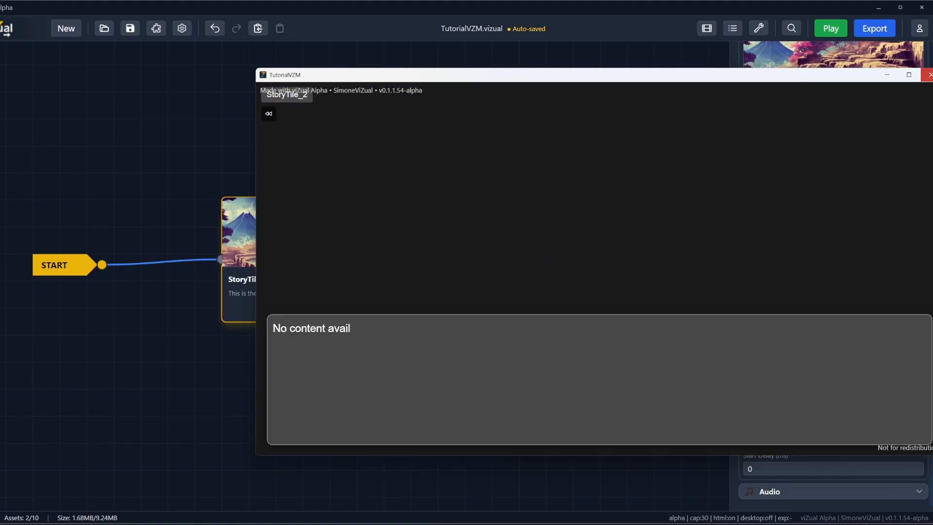
left_click(929, 74)
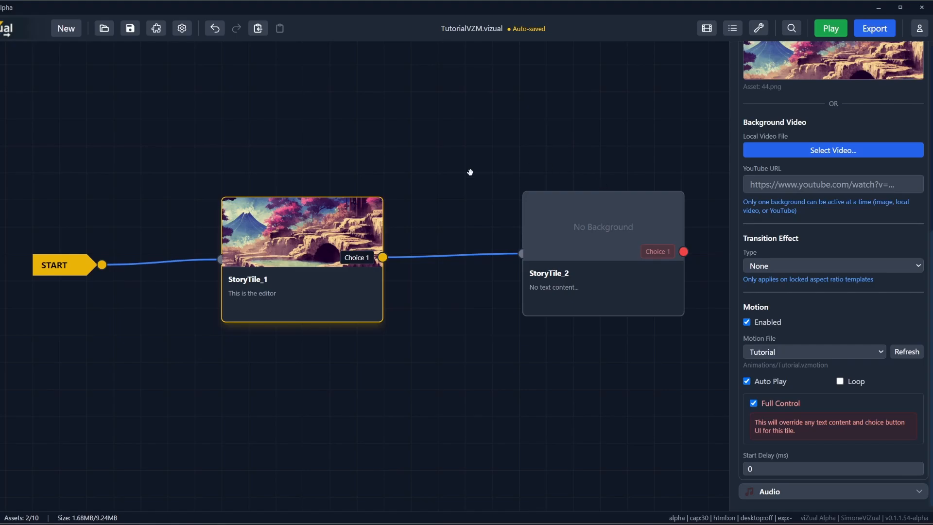
- Reopen the Tutorial motion in the motion editor and check the layer placement options of the Motion Editor text
left_click(707, 30)
left_click(11, 421)
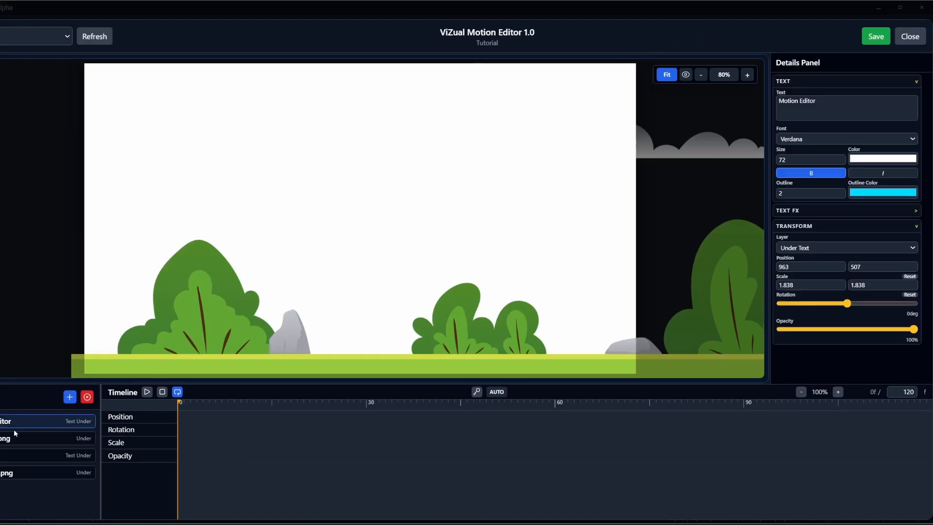
left_click(815, 248)
left_click(811, 247)
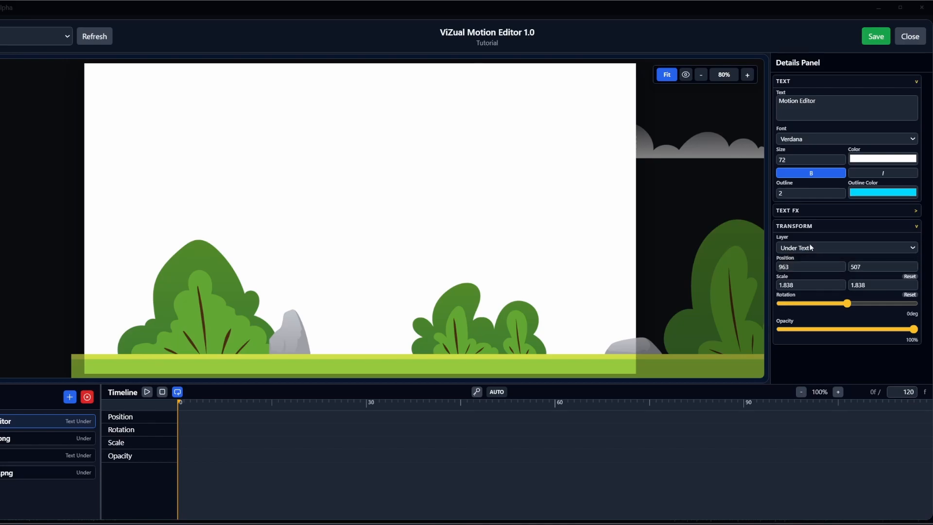